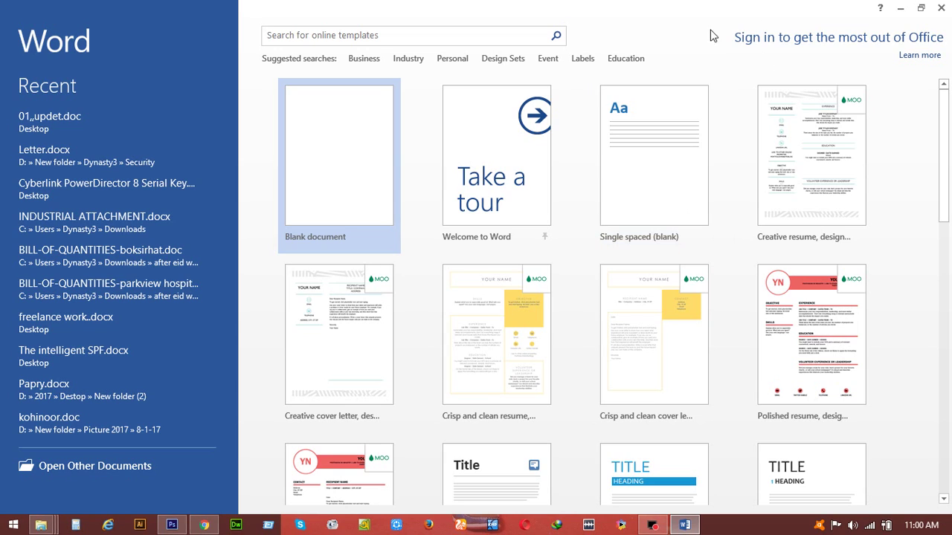
# In a new blank document, enter repeated lines of "This is My Country Name Bangladesh.." and add a blank page after them.
pyautogui.click(345, 202)
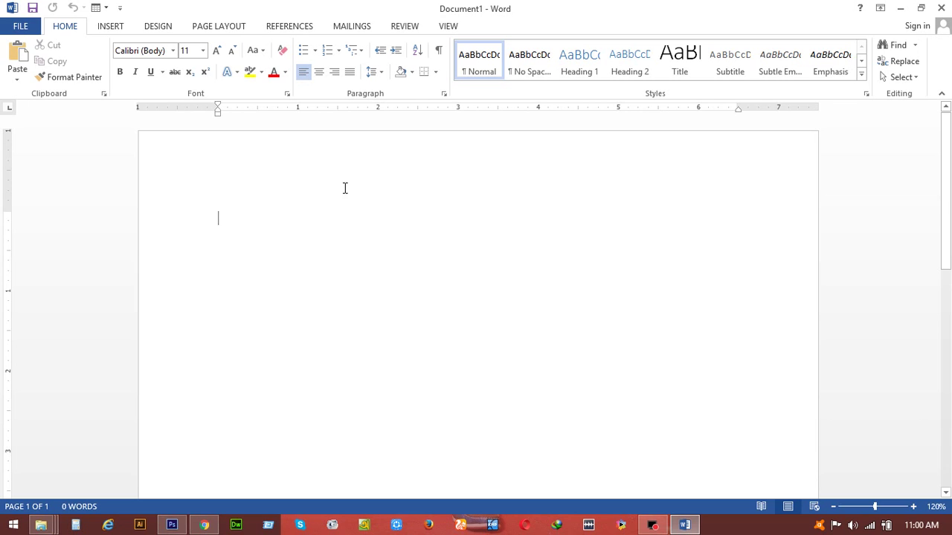
pyautogui.click(119, 28)
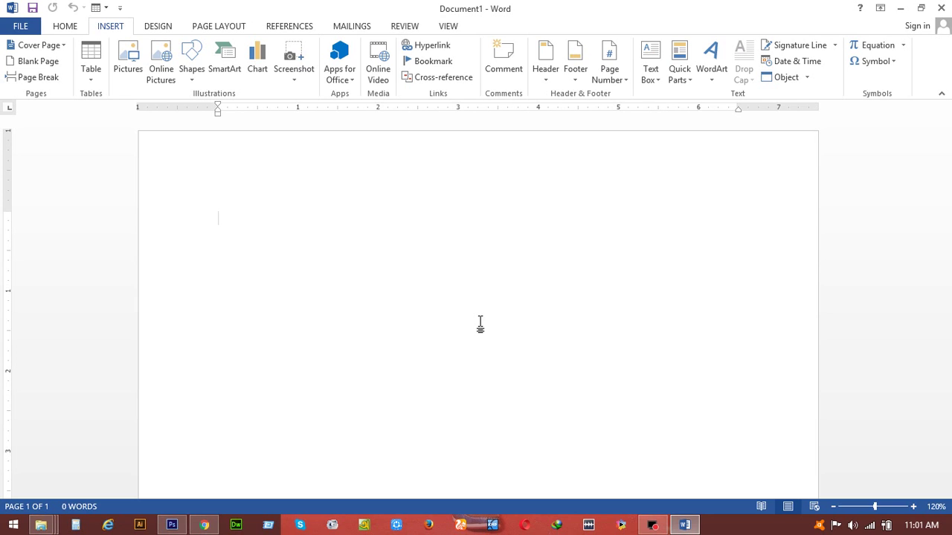
pyautogui.write('This is My Country Name Bangladesh.. This is My Country Name Bangladesh.. This is My Country Name Bangladesh.. This is My Country Name Bangladesh.. This is My Country Name Bangladesh.. This is My Country Name Bangladesh.. This is My Country Name Bangladesh.. This is My Country Name Bangladesh.. This is My Country Name Bangladesh.. This is My Country Name Bangladesh.. This is My Country Name Bangladesh.. This is My Country Name Bangladesh.. This is My Country Name Bangladesh.. This is My Country Name Bangladesh.. This is My Country Name Bangladesh.. This is My Country Name Bangladesh.. This is My Country Name Bangladesh.. This is My Country Name Bangladesh.. This is My Country Name Bangladesh.. This is My Country Name Bangladesh..')
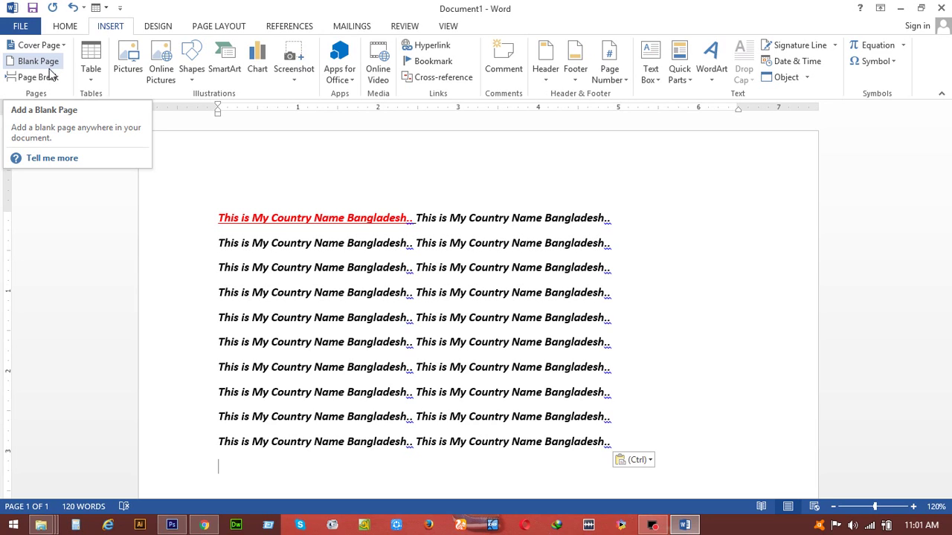
pyautogui.click(48, 67)
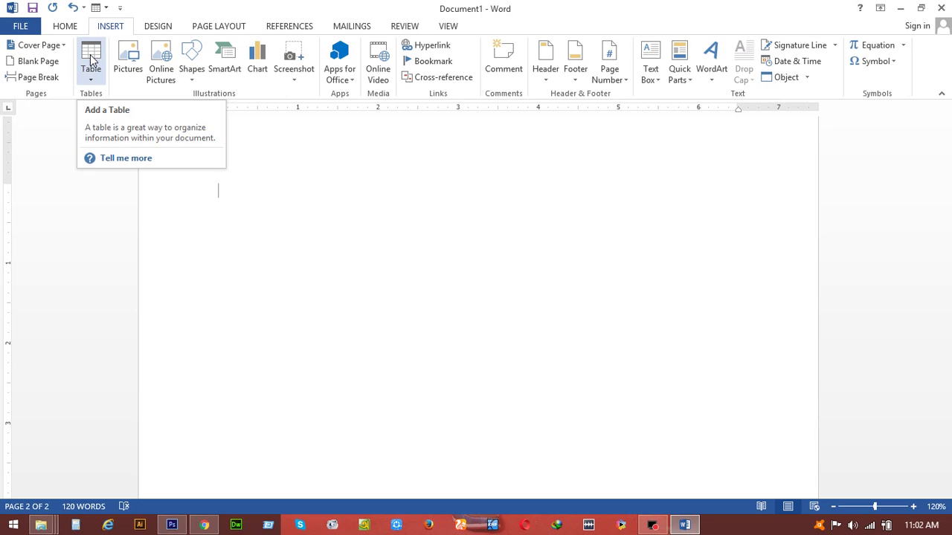
# Insert a table with 5 columns and 2 rows on the blank page.
pyautogui.click(91, 59)
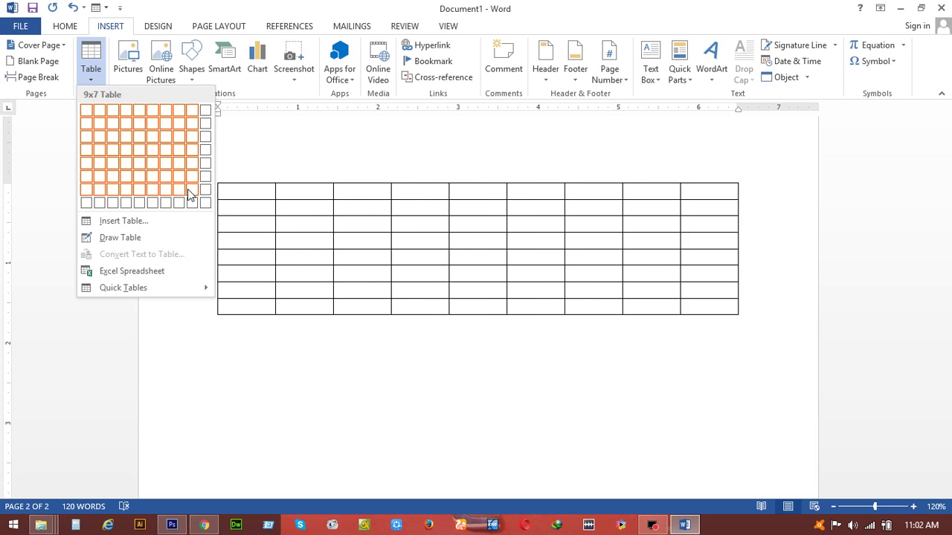
pyautogui.click(134, 124)
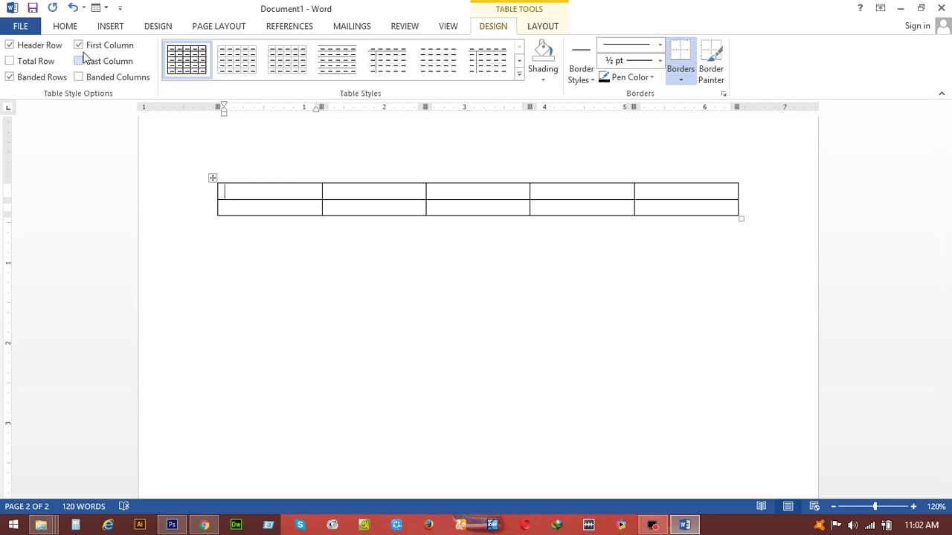
# Look through the Screenshots folder and the desktop's Freelance Work -2017 Design folder for a picture to insert.
pyautogui.click(110, 26)
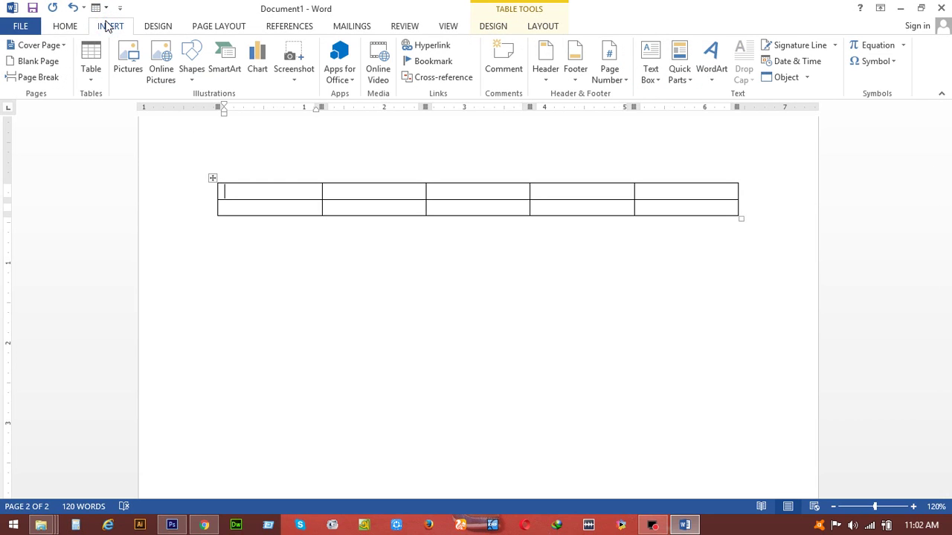
pyautogui.click(129, 78)
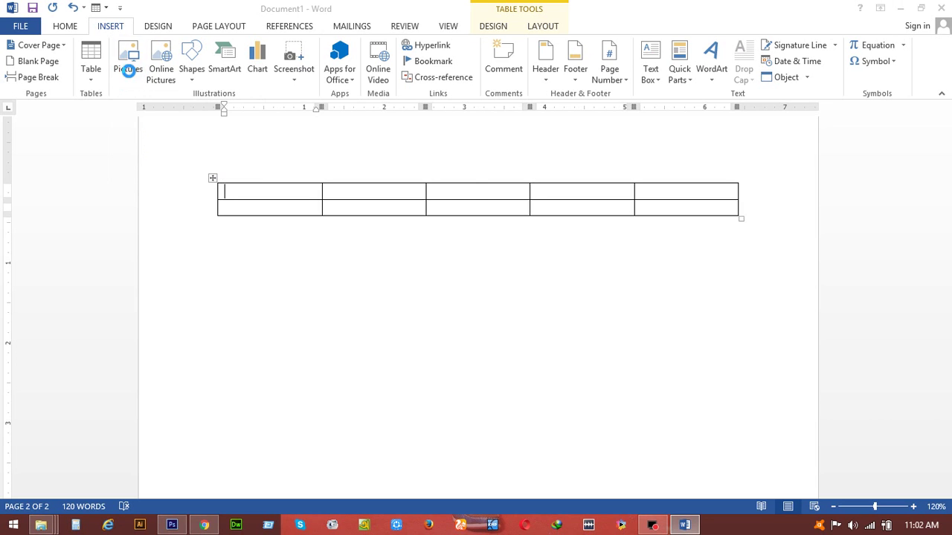
pyautogui.scroll(-1, 219, 241)
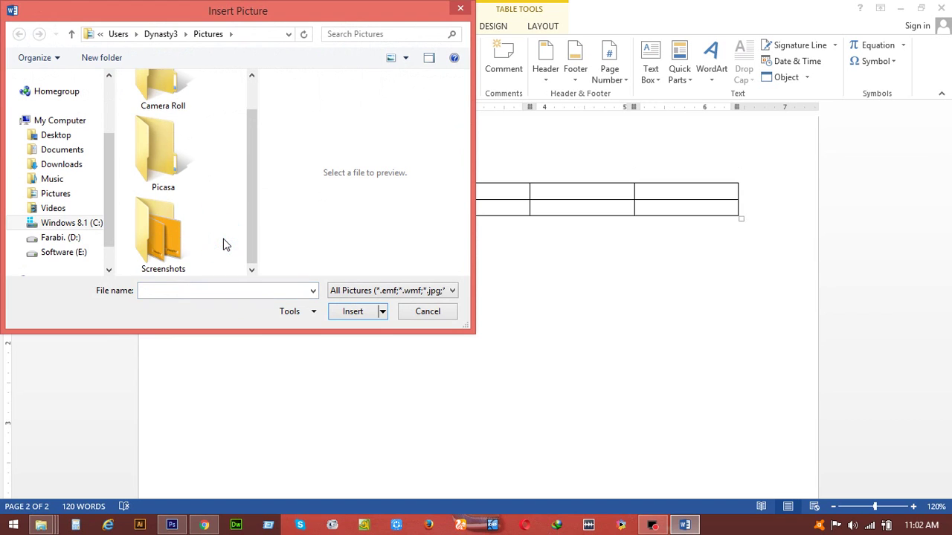
pyautogui.doubleClick(176, 253)
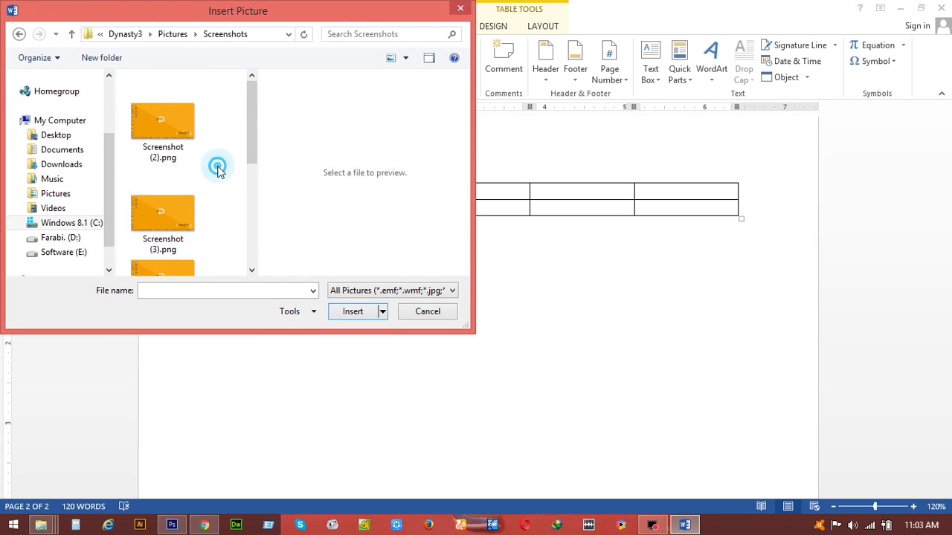
pyautogui.scroll(-3, 219, 175)
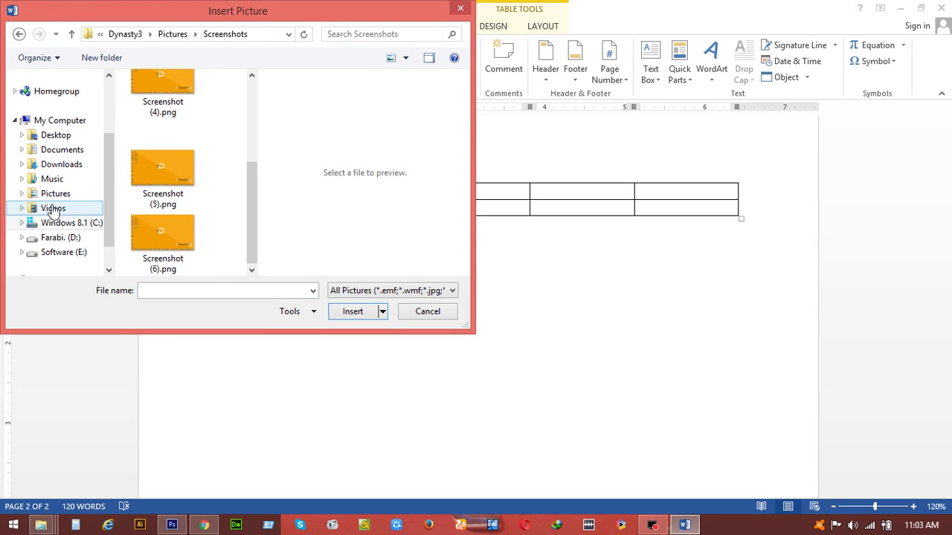
pyautogui.click(58, 139)
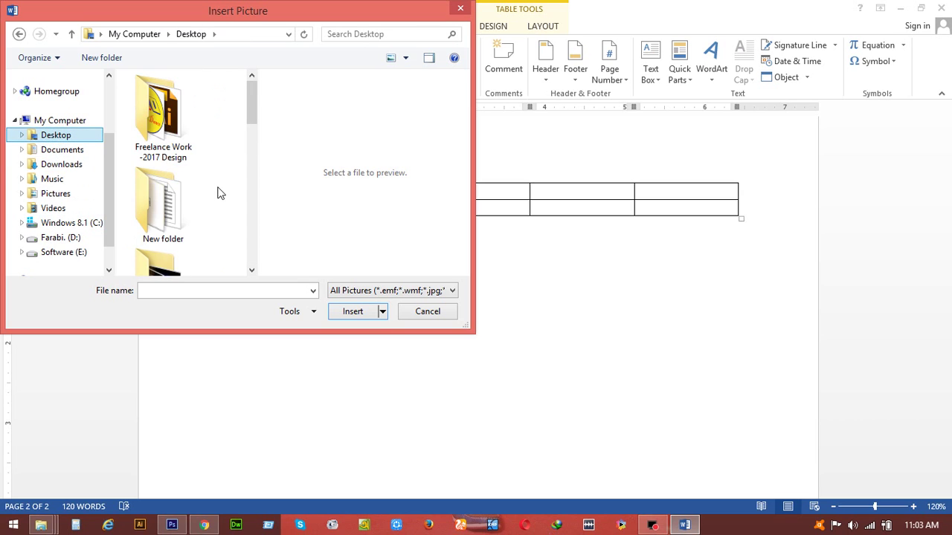
pyautogui.click(183, 148)
pyautogui.doubleClick(183, 148)
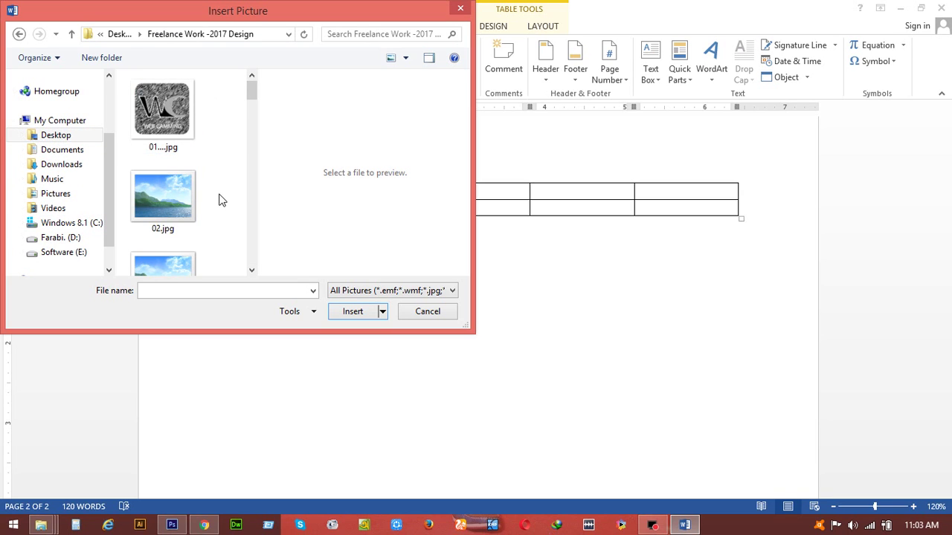
pyautogui.click(219, 197)
pyautogui.scroll(-4, 220, 196)
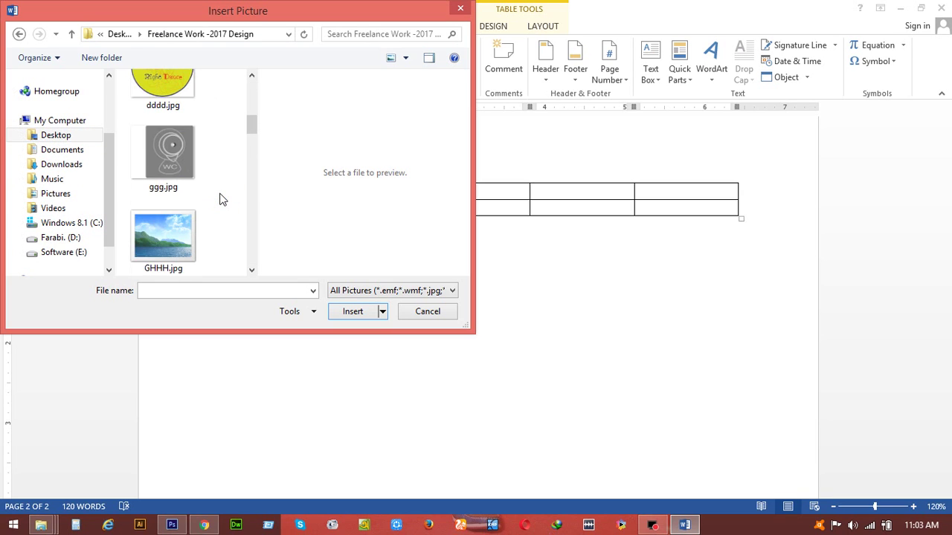
# Insert the picture fffgg.png from the desktop's Real Canvas folder into the table's first cell.
pyautogui.click(19, 34)
pyautogui.scroll(-3, 215, 204)
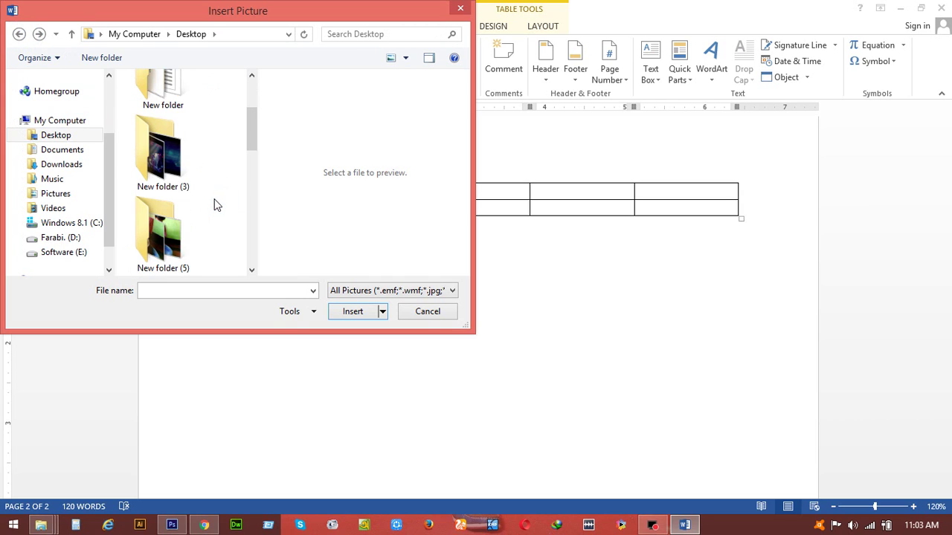
pyautogui.scroll(-2, 181, 239)
pyautogui.doubleClick(181, 239)
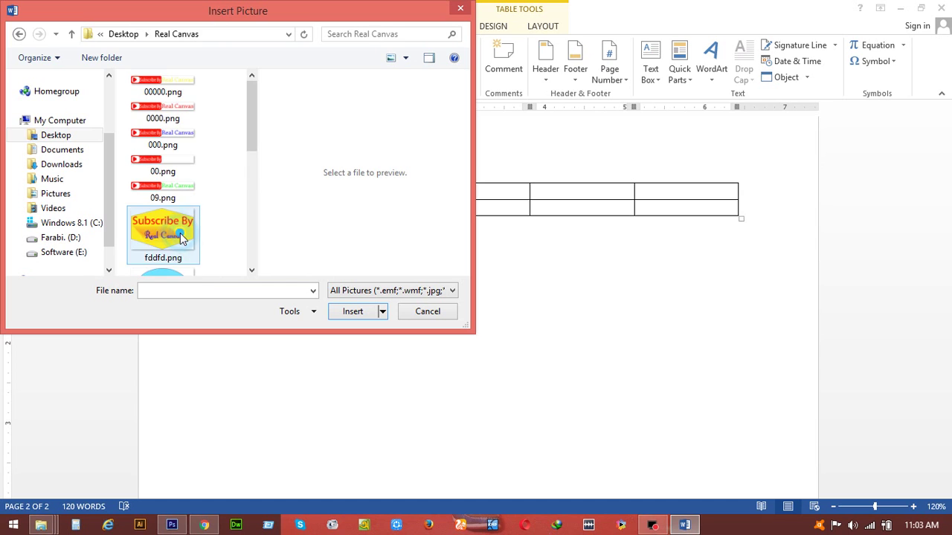
pyautogui.scroll(-3, 227, 168)
pyautogui.scroll(1, 186, 173)
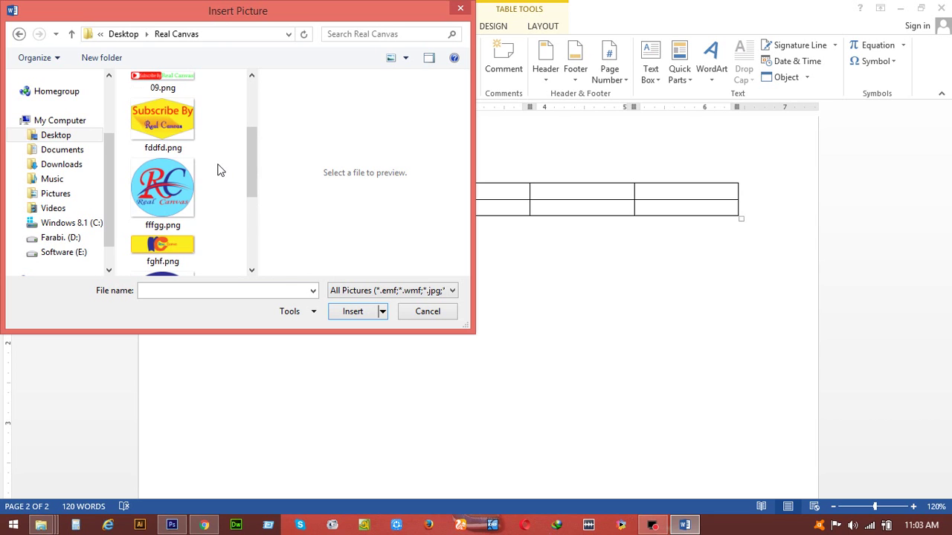
pyautogui.doubleClick(152, 178)
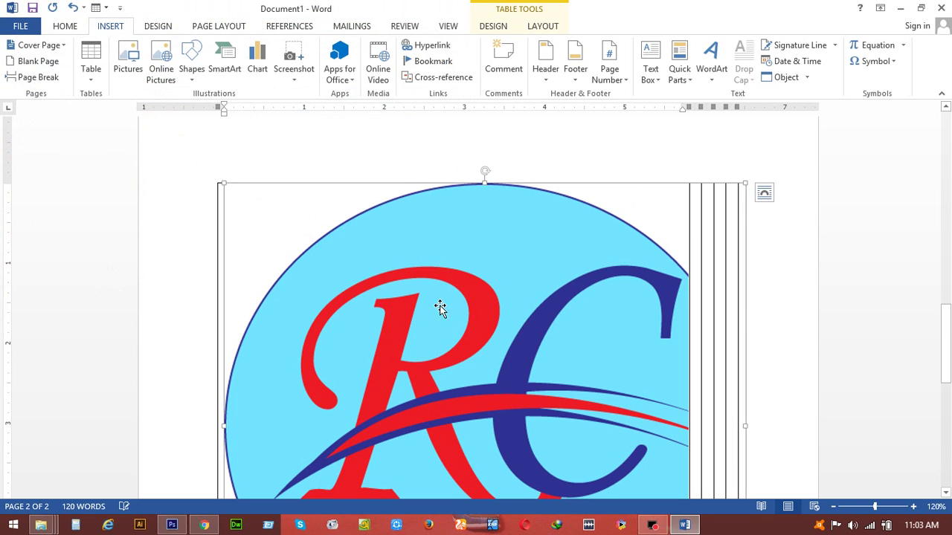
pyautogui.click(744, 187)
pyautogui.click(724, 218)
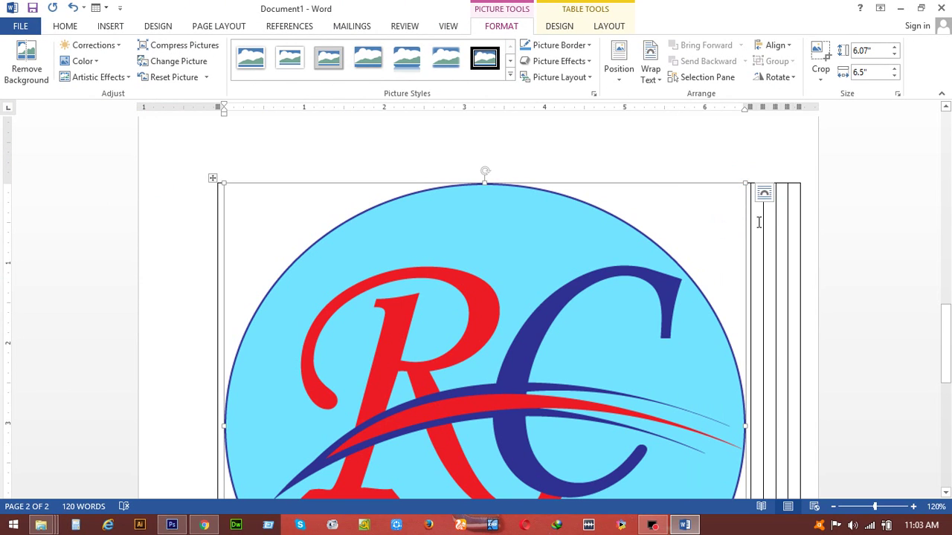
pyautogui.click(771, 222)
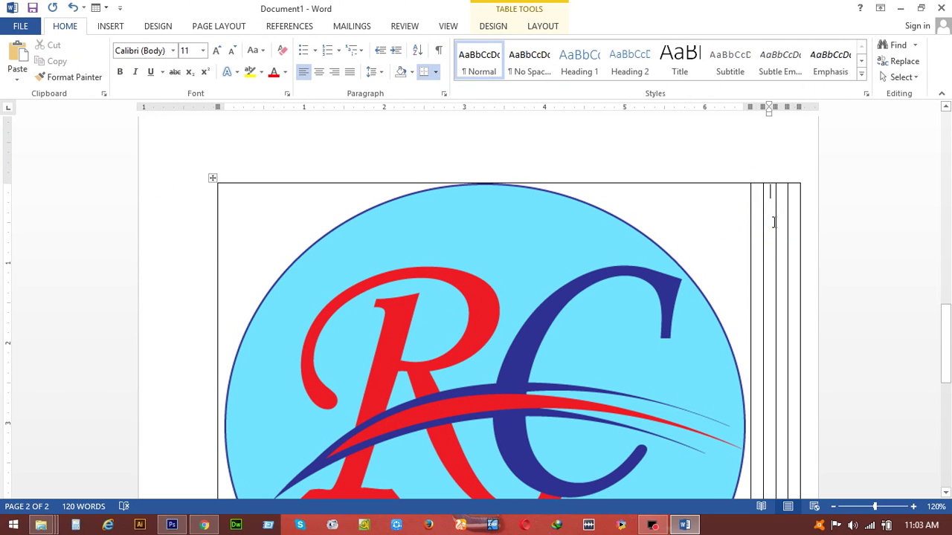
pyautogui.click(803, 213)
pyautogui.click(763, 298)
pyautogui.click(810, 225)
pyautogui.click(753, 324)
pyautogui.scroll(-3, 374, 171)
pyautogui.scroll(3, 373, 171)
# Add a new table column directly after the column that holds the picture.
pyautogui.click(213, 180)
pyautogui.click(323, 252)
pyautogui.click(393, 314)
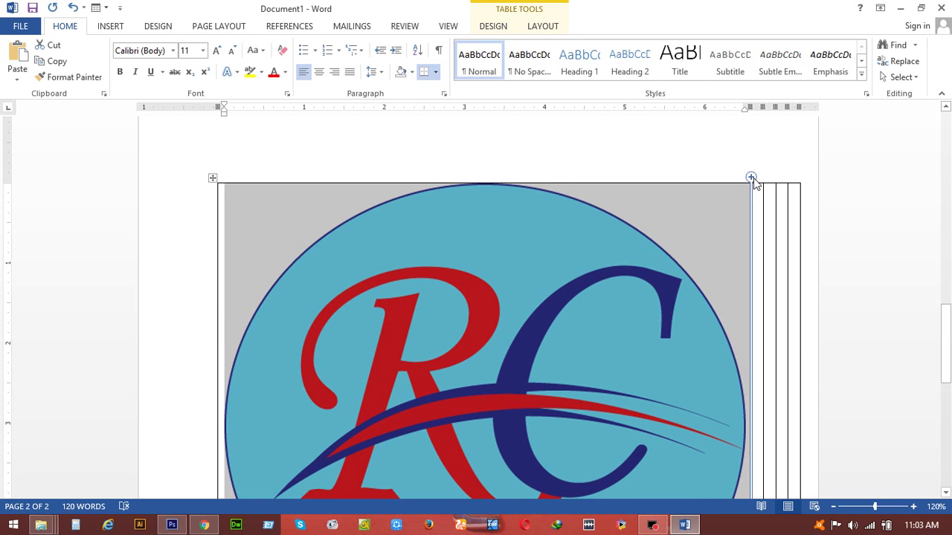
pyautogui.click(751, 180)
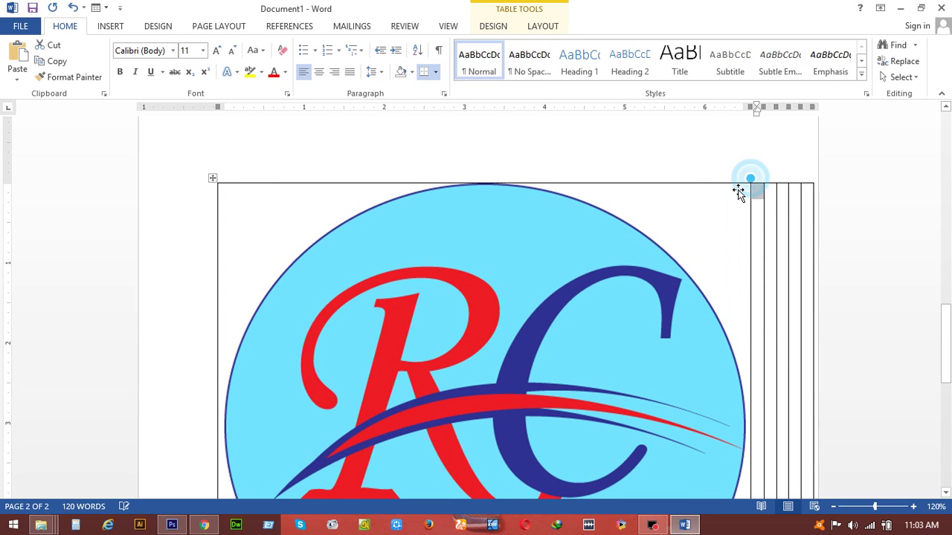
# Undo the added column, the inserted picture and the table on the second page.
pyautogui.click(586, 317)
pyautogui.press('Delete')
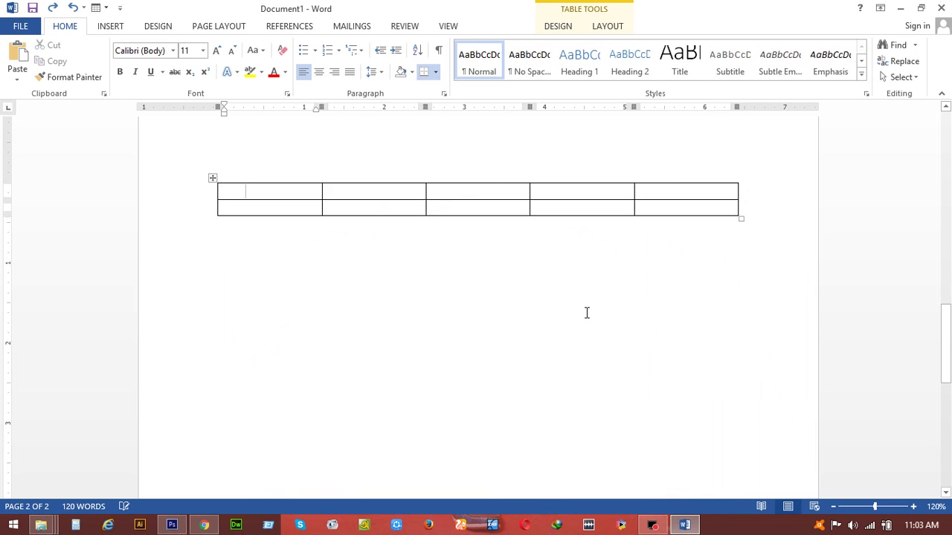
pyautogui.press('BackSpace')
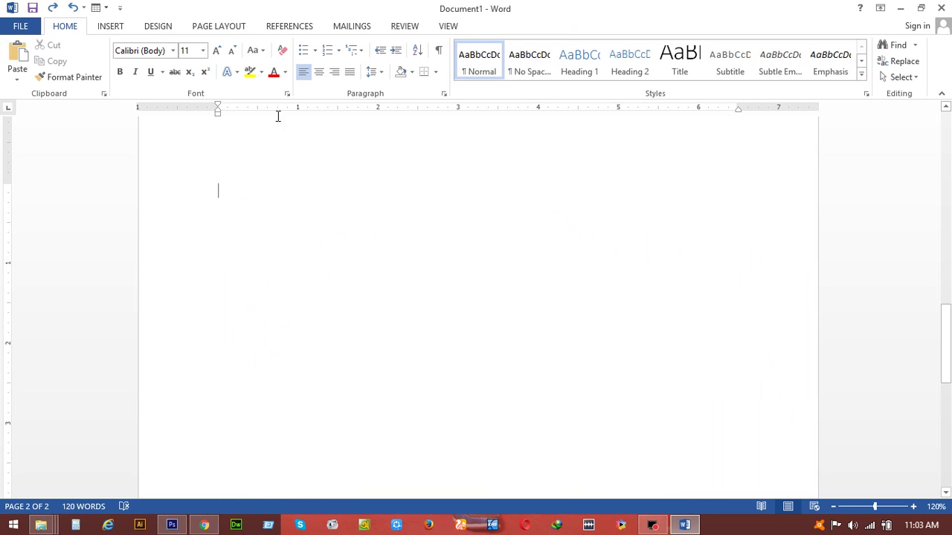
# Insert the picture fffgg.png from the Real Canvas folder directly on the empty second page.
pyautogui.click(104, 27)
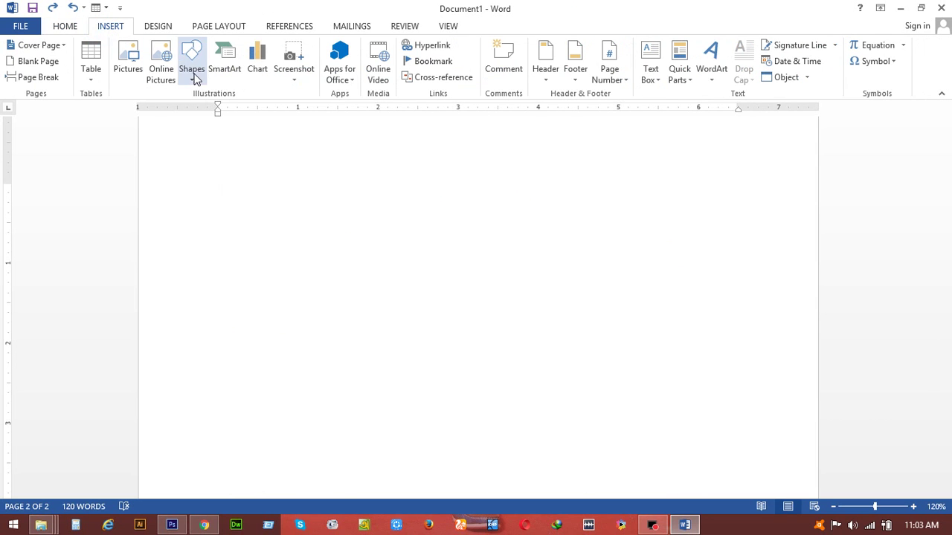
pyautogui.click(129, 61)
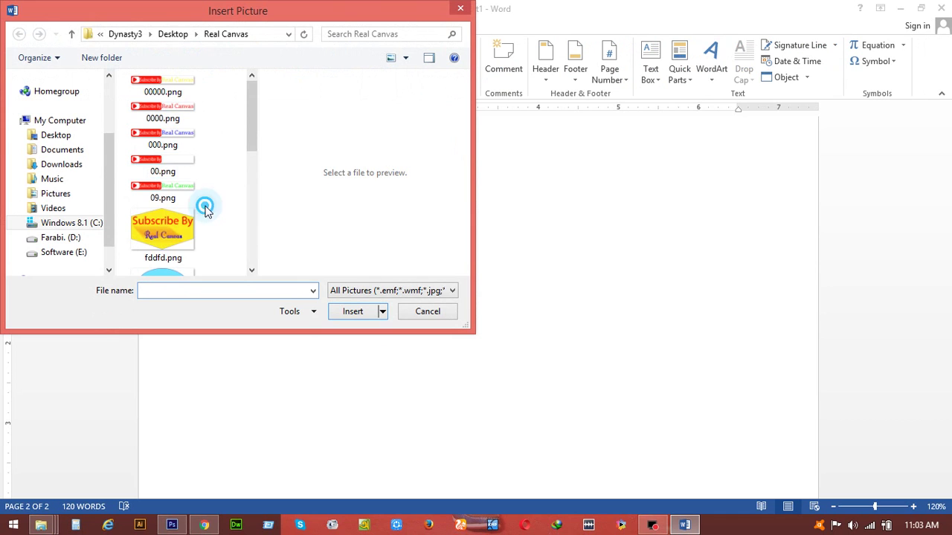
pyautogui.scroll(-5, 206, 212)
pyautogui.scroll(4, 189, 181)
pyautogui.scroll(1, 190, 199)
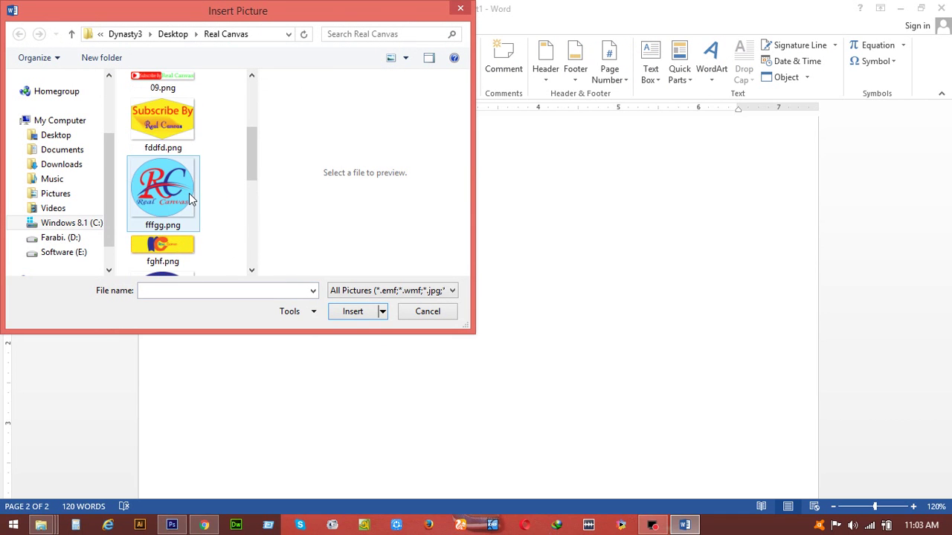
pyautogui.click(187, 195)
pyautogui.click(352, 311)
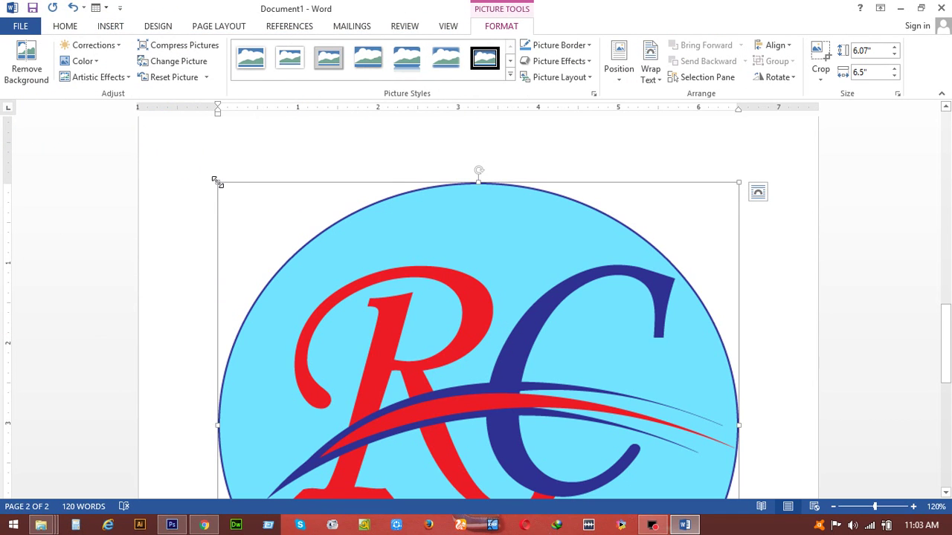
# Scale the logo picture down to about 1.9" by 2.04" and apply the black double-frame picture style.
pyautogui.moveTo(216, 182); pyautogui.dragTo(470, 418)
pyautogui.scroll(-3, 493, 488)
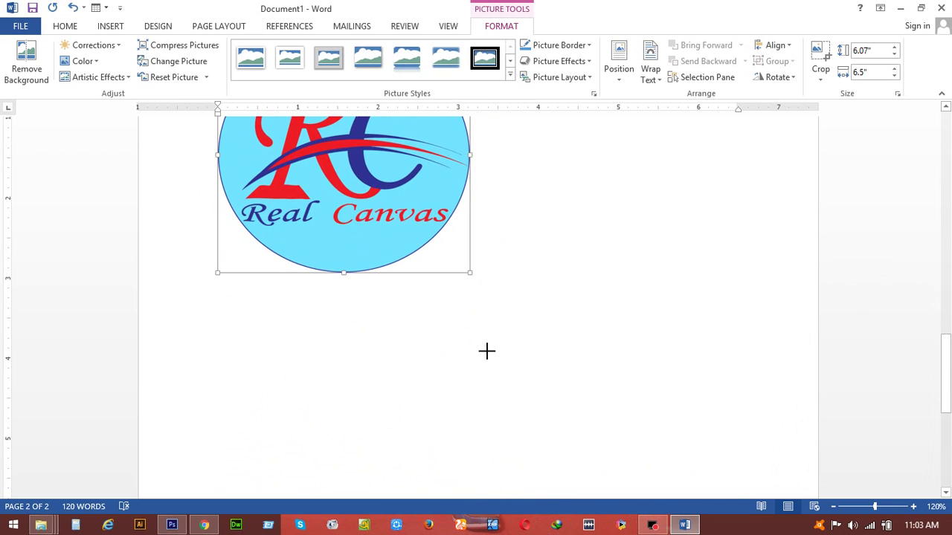
pyautogui.moveTo(486, 351); pyautogui.dragTo(488, 303)
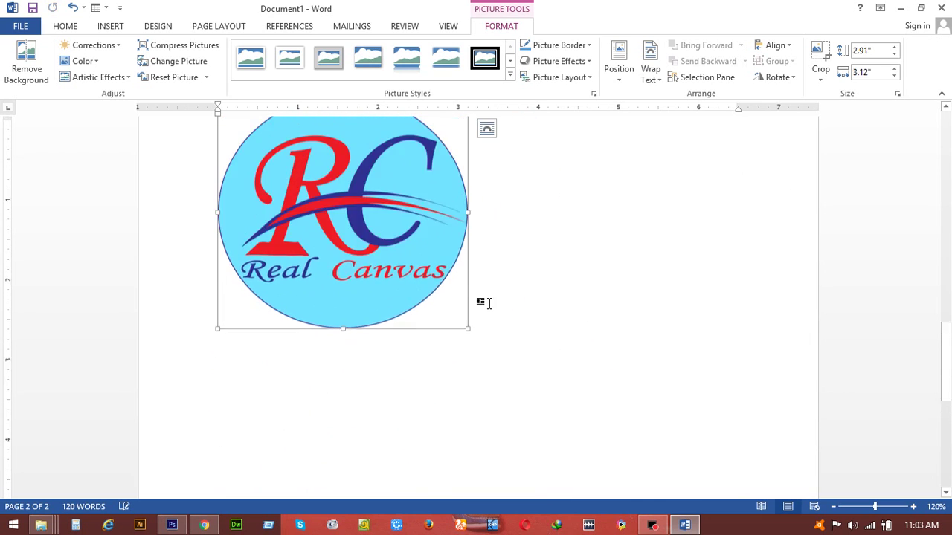
pyautogui.scroll(3, 487, 301)
pyautogui.moveTo(469, 236); pyautogui.dragTo(237, 318)
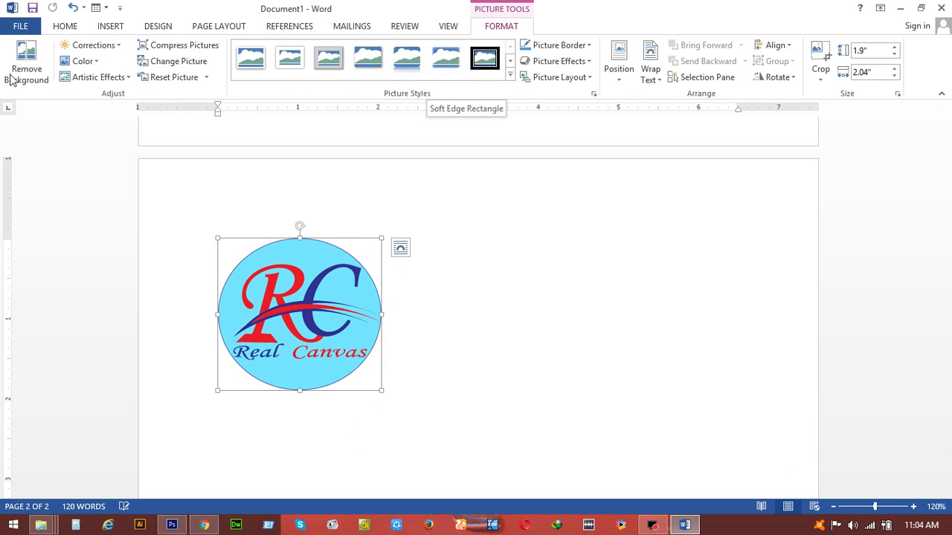
pyautogui.click(444, 58)
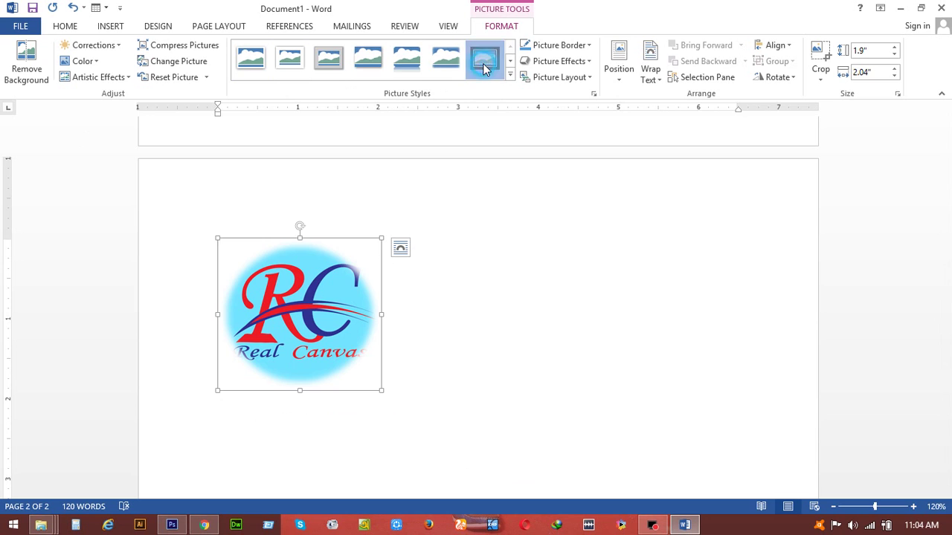
pyautogui.click(513, 303)
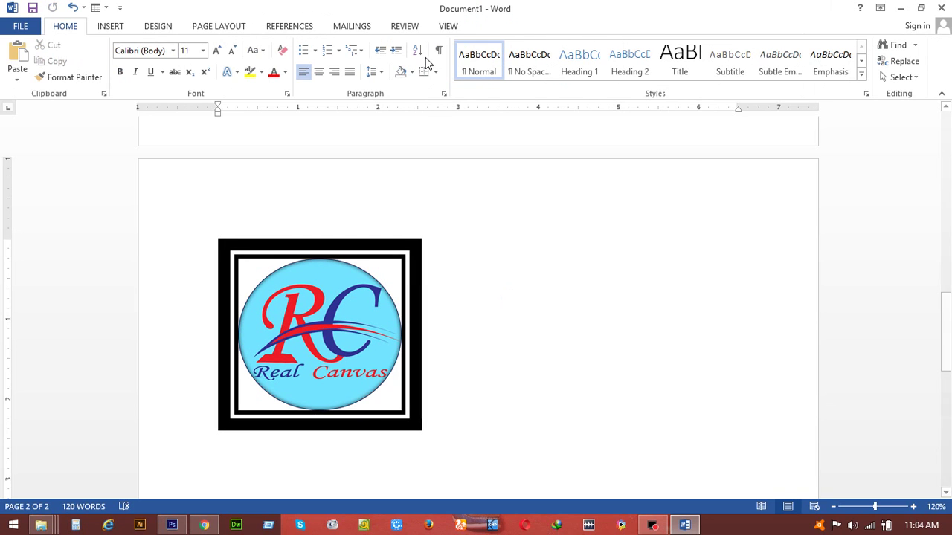
pyautogui.click(112, 26)
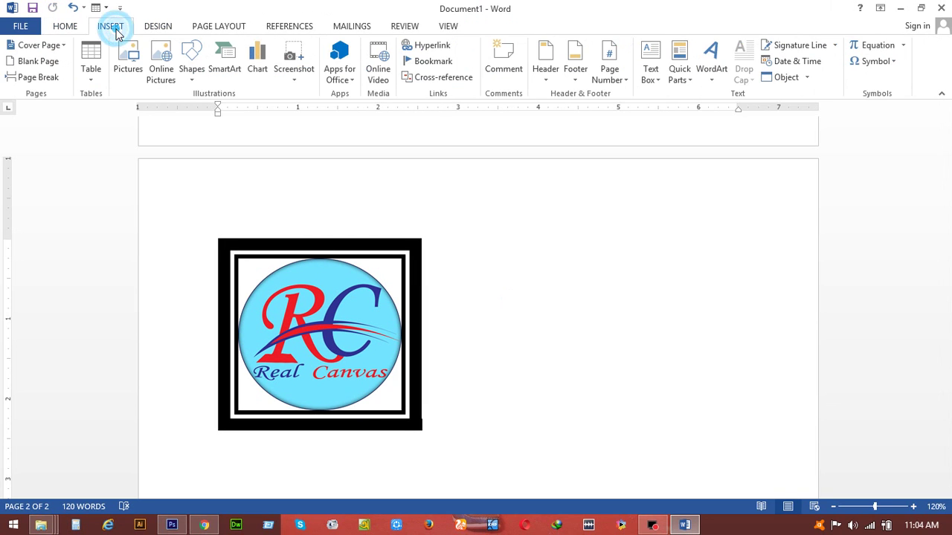
pyautogui.click(127, 74)
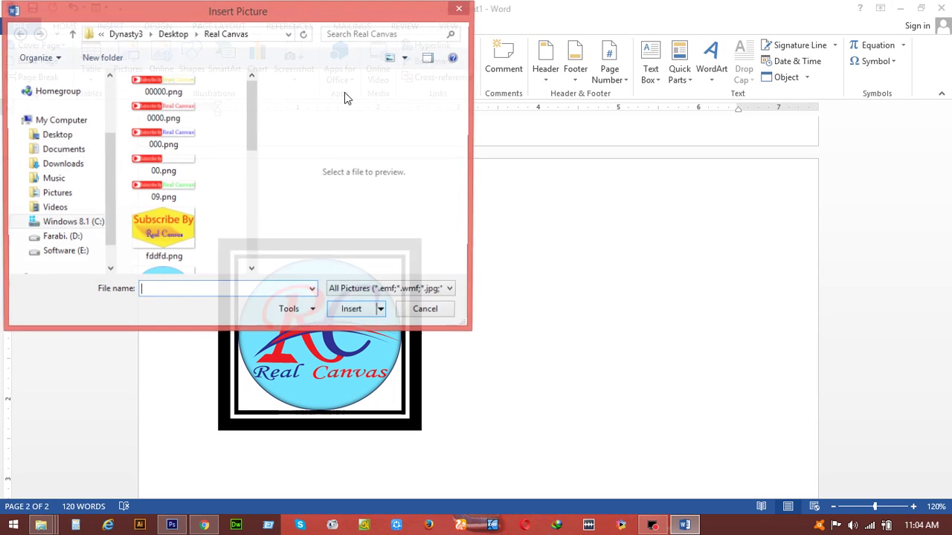
pyautogui.click(459, 12)
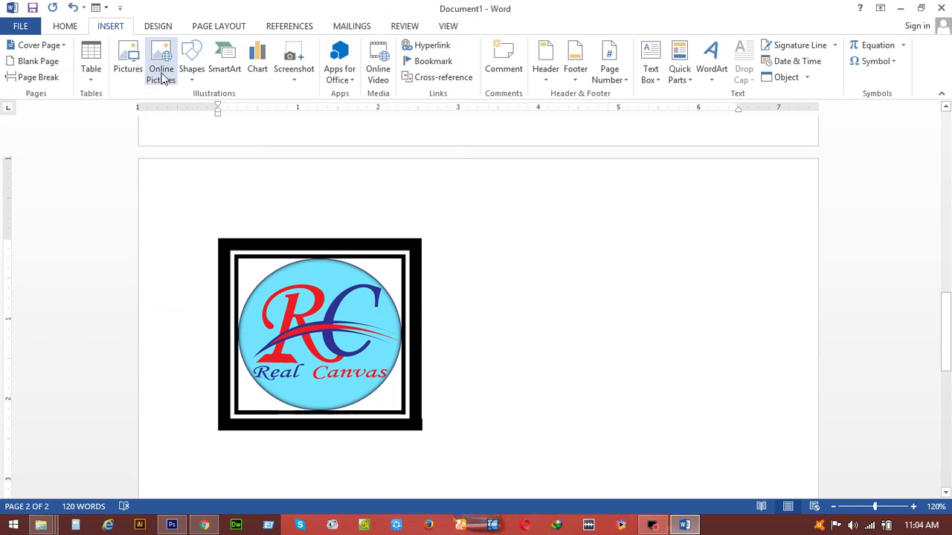
pyautogui.click(125, 63)
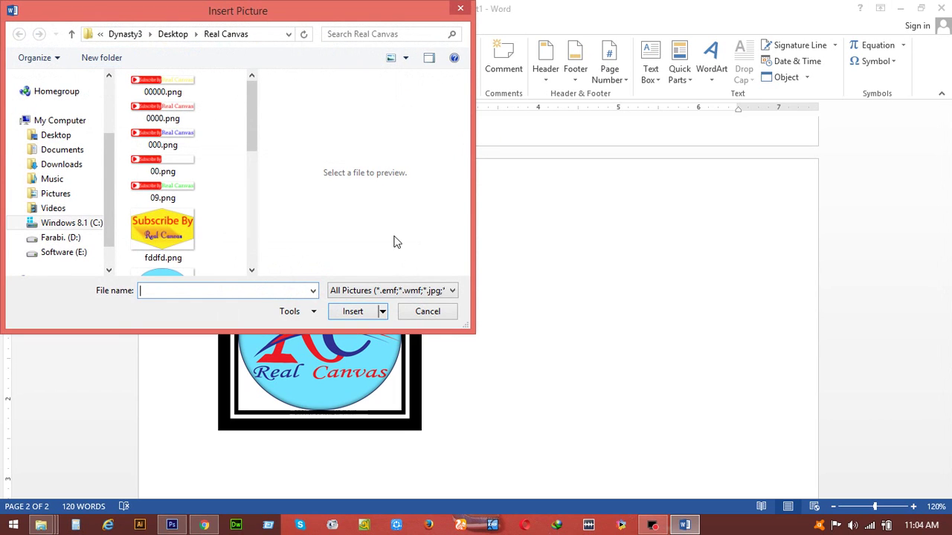
pyautogui.click(416, 316)
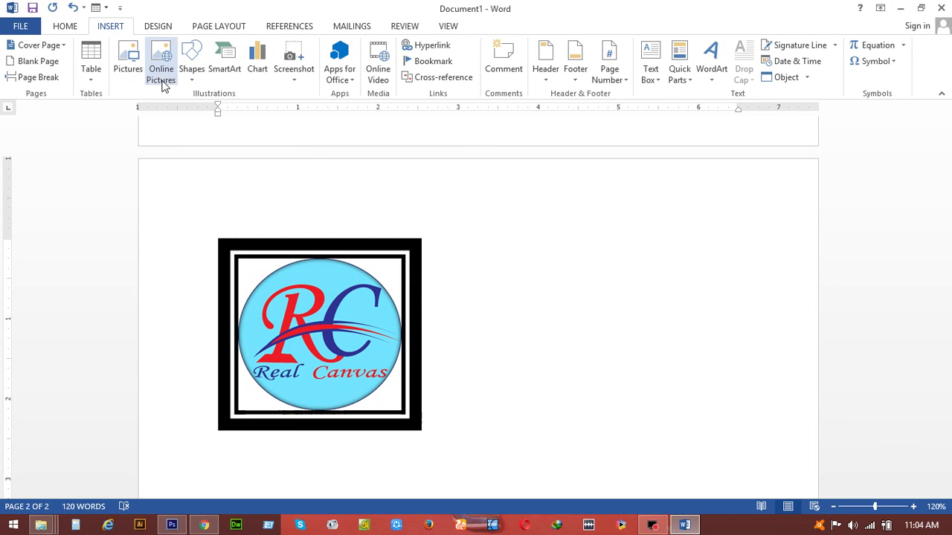
# Insert a Snip and Round Single Corner Rectangle beside the logo and resize it to about 1.54" high by 1.93" wide.
pyautogui.click(191, 54)
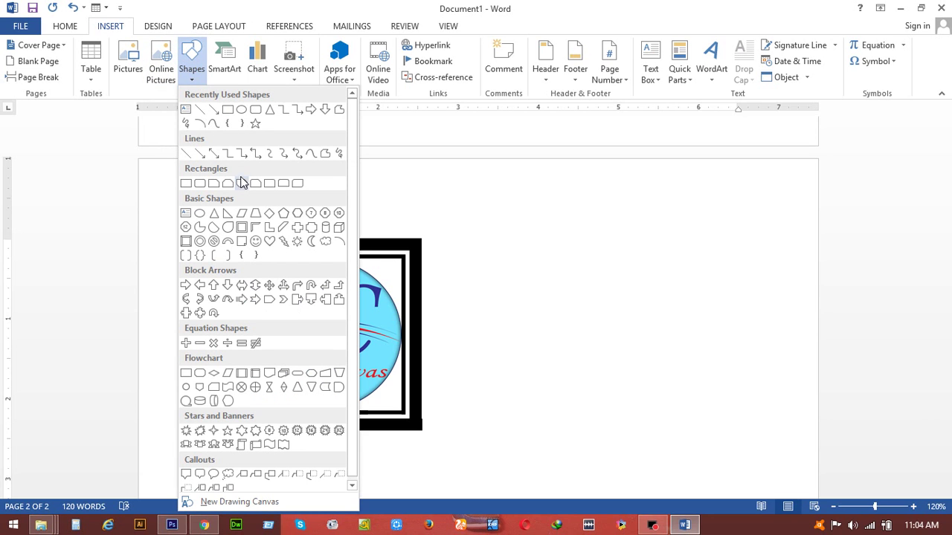
pyautogui.click(256, 188)
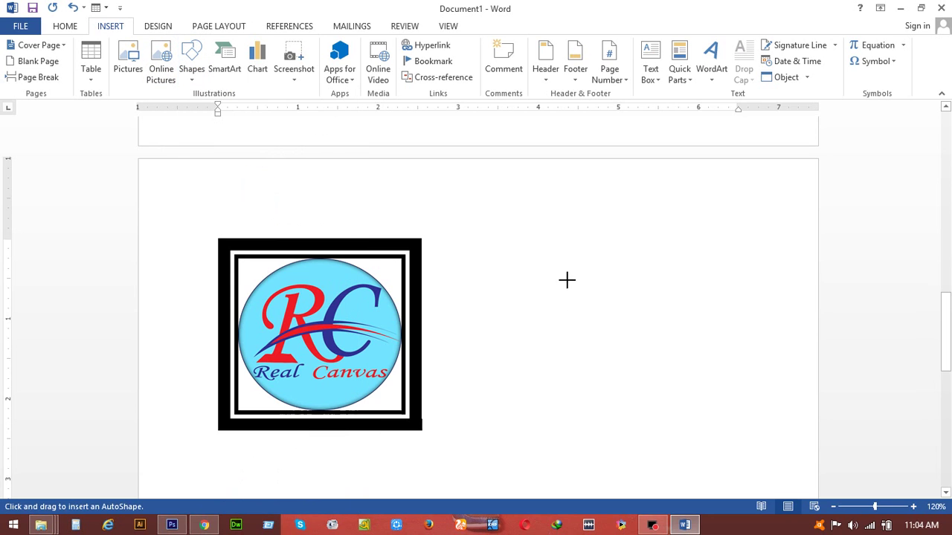
pyautogui.click(561, 276)
pyautogui.moveTo(626, 346); pyautogui.dragTo(688, 416)
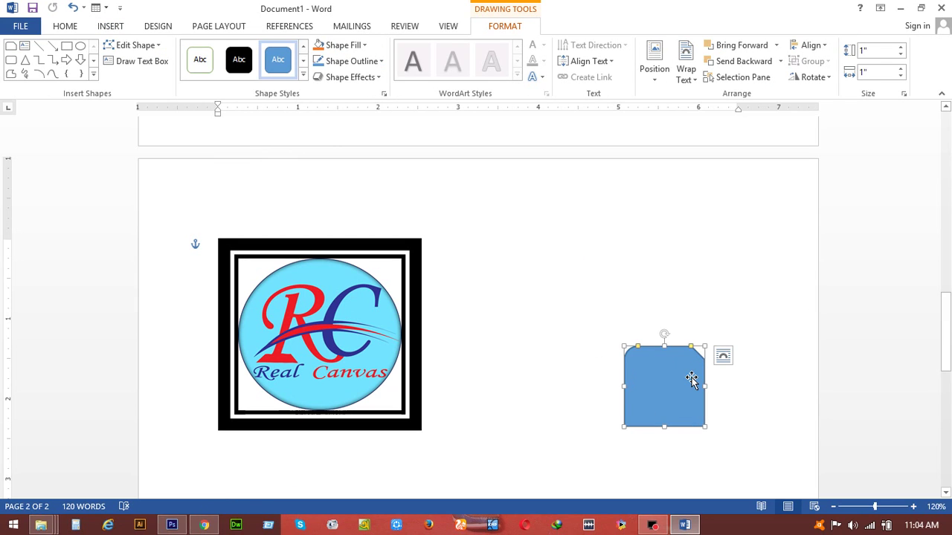
pyautogui.moveTo(692, 379); pyautogui.dragTo(618, 196)
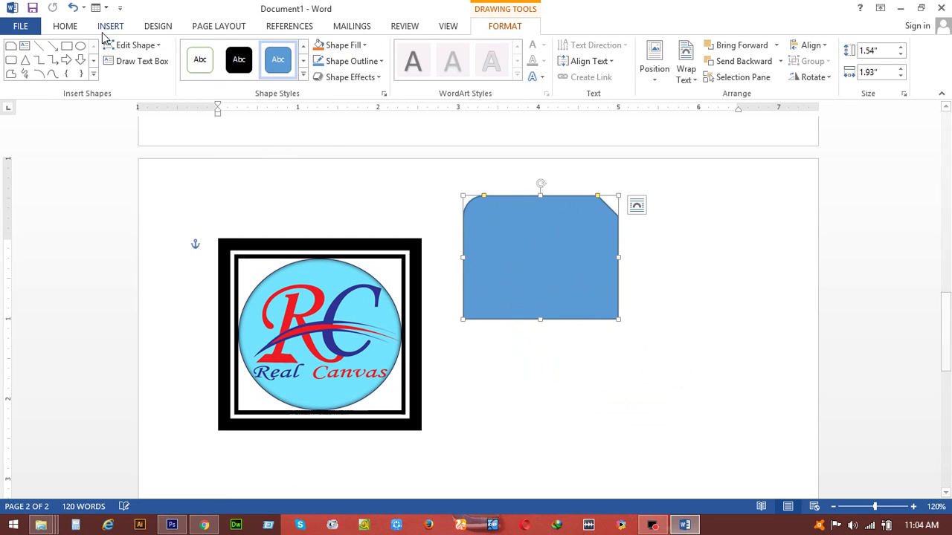
# Draw a right arrow about 0.53" by 1.07" below the rectangle and a triangle about 1" by 1.16" near the page's right edge.
pyautogui.click(66, 60)
pyautogui.moveTo(556, 394); pyautogui.dragTo(645, 438)
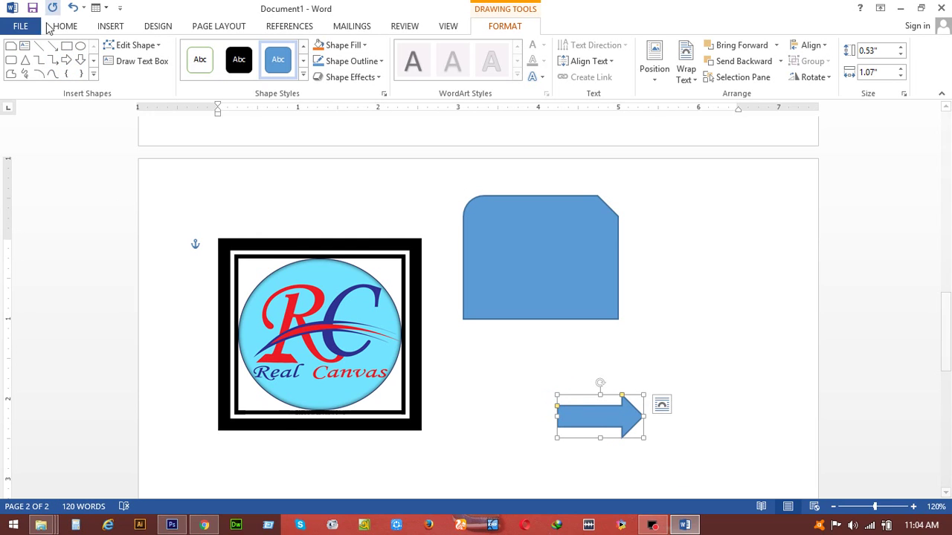
pyautogui.click(25, 60)
pyautogui.moveTo(692, 291); pyautogui.dragTo(787, 371)
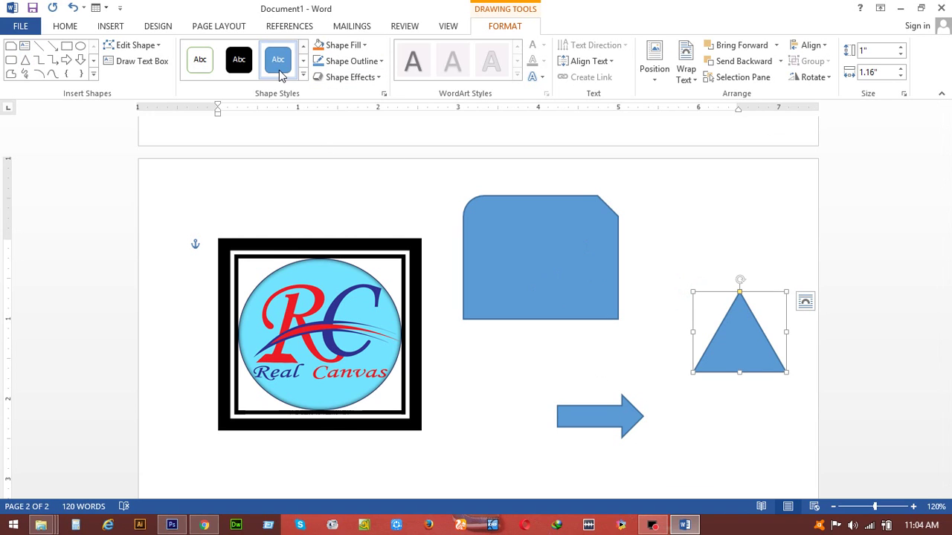
# Give the triangle the white shape style with a green outline and add the text "sferdacew" inside it.
pyautogui.click(238, 61)
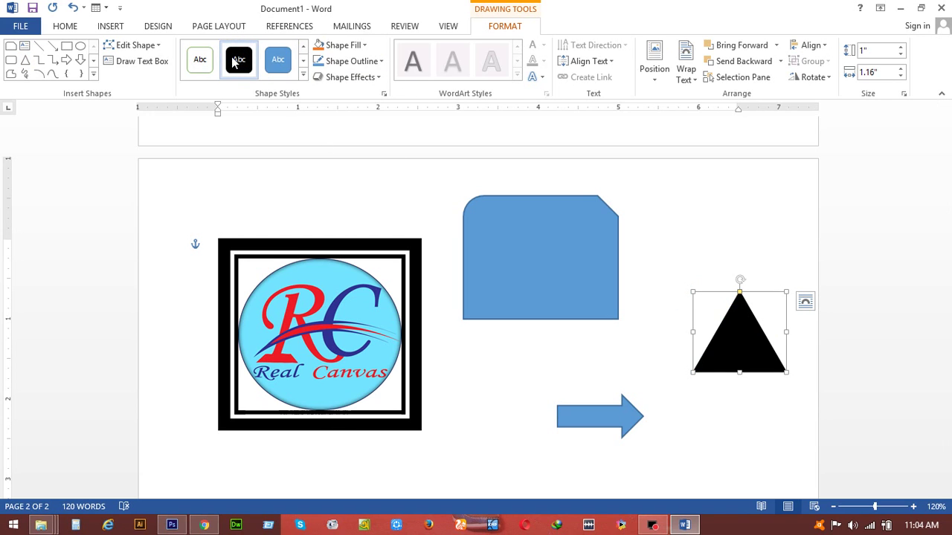
pyautogui.click(200, 60)
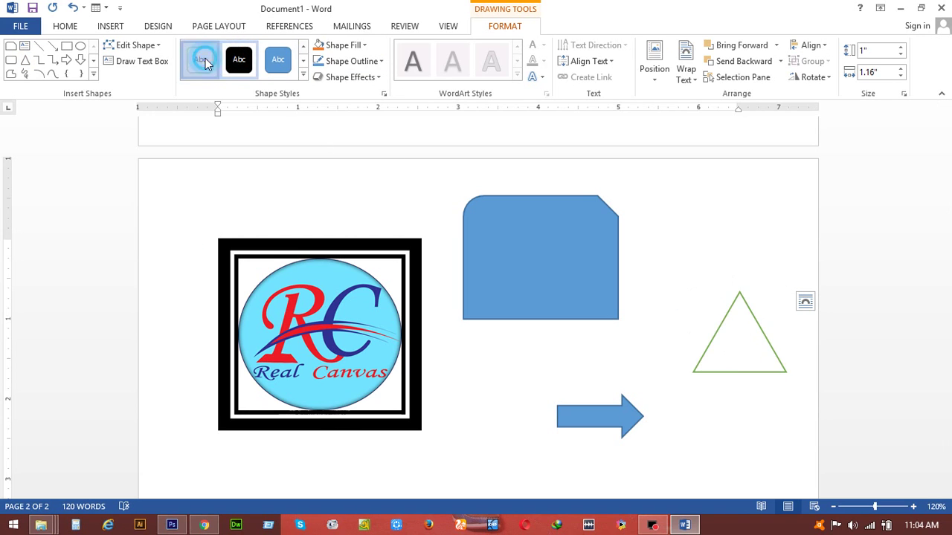
pyautogui.rightClick(740, 356)
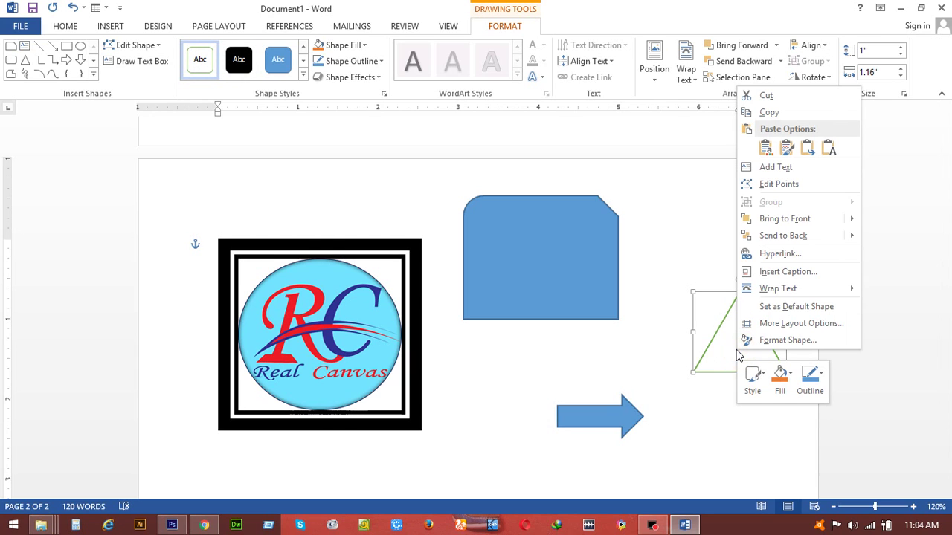
pyautogui.click(773, 167)
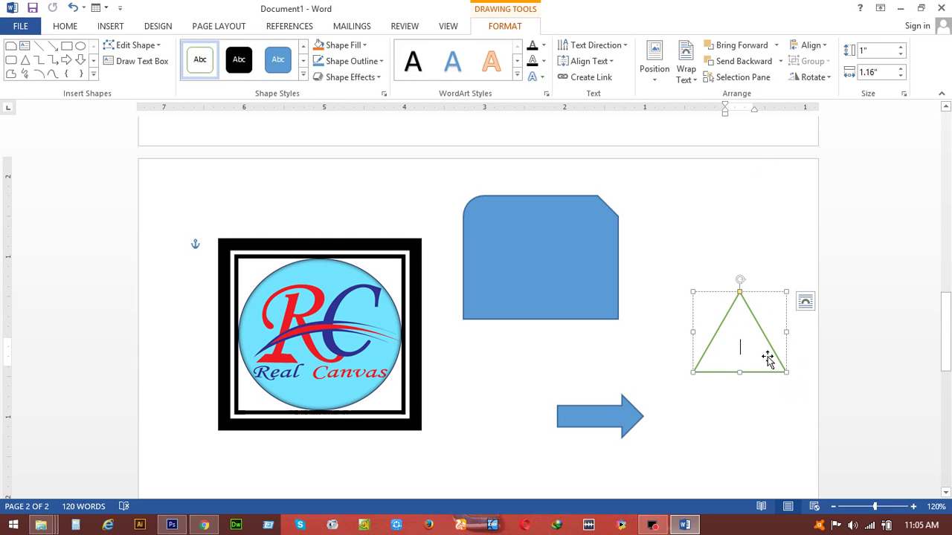
pyautogui.write('sferdacew')
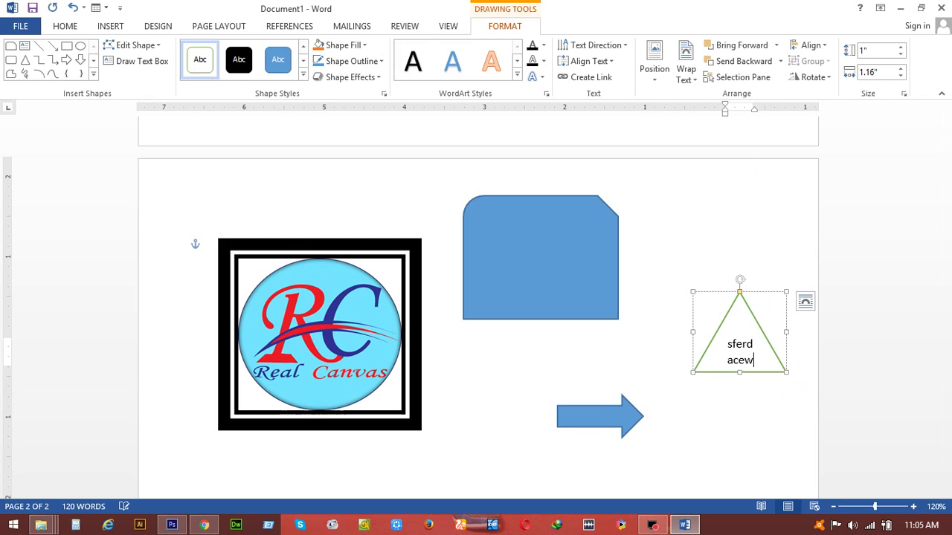
# Add the text "gfgdgdthd" to the blue snipped rectangle and format it with the orange WordArt style.
pyautogui.rightClick(557, 253)
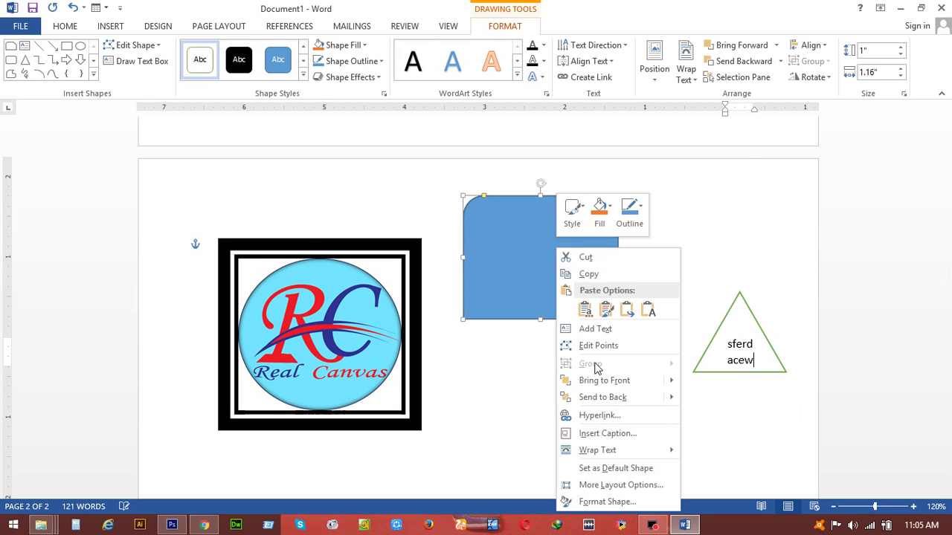
pyautogui.click(587, 329)
pyautogui.write('gfgdgdthd')
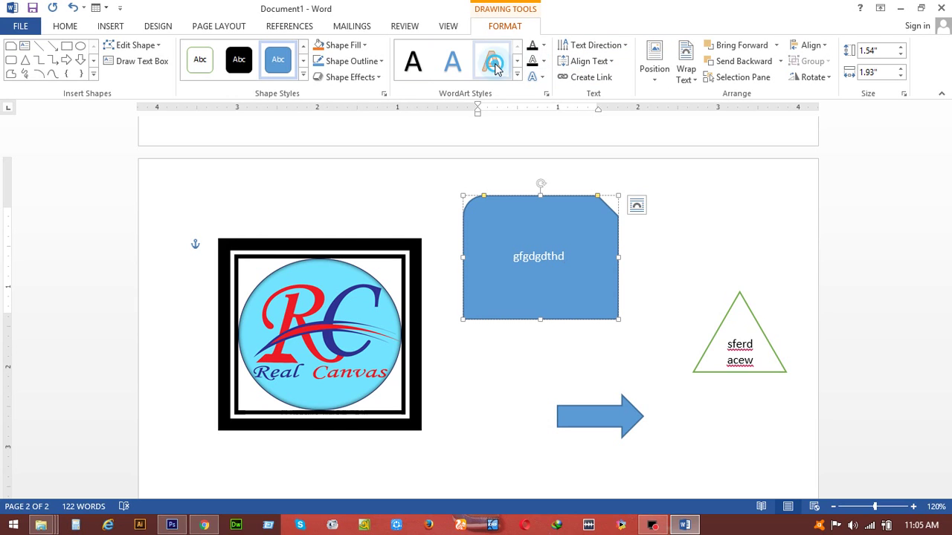
pyautogui.moveTo(516, 258); pyautogui.dragTo(542, 265)
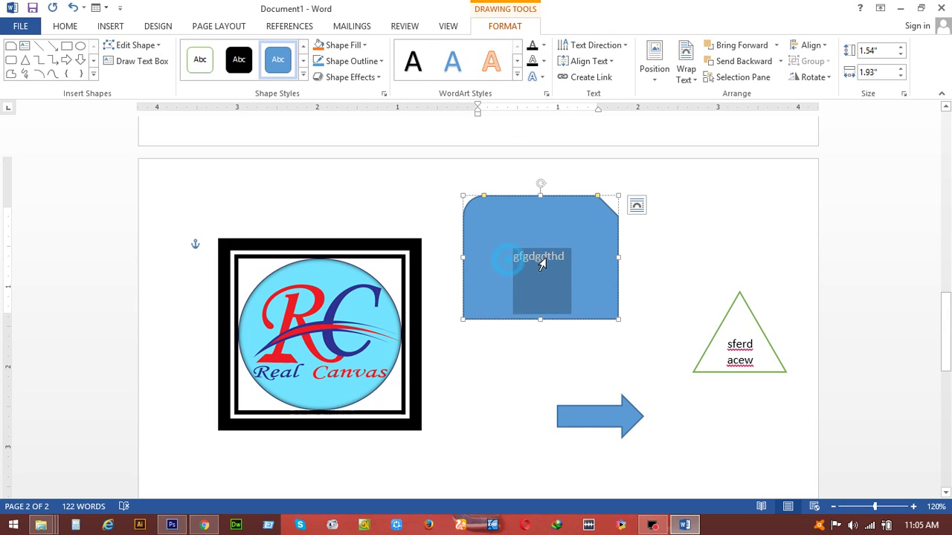
pyautogui.click(491, 60)
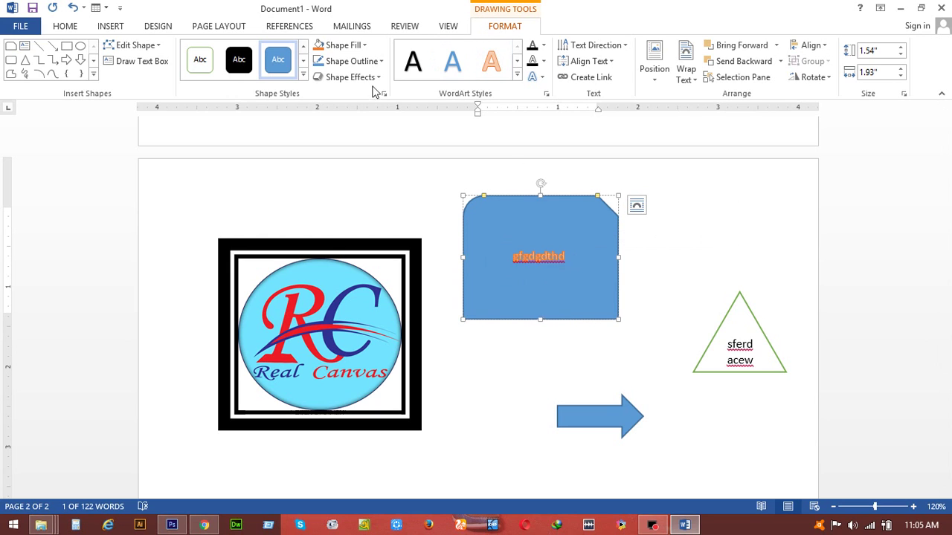
# Open the SmartArt graphic chooser and look through the layouts of all categories down to the end of the list.
pyautogui.click(106, 26)
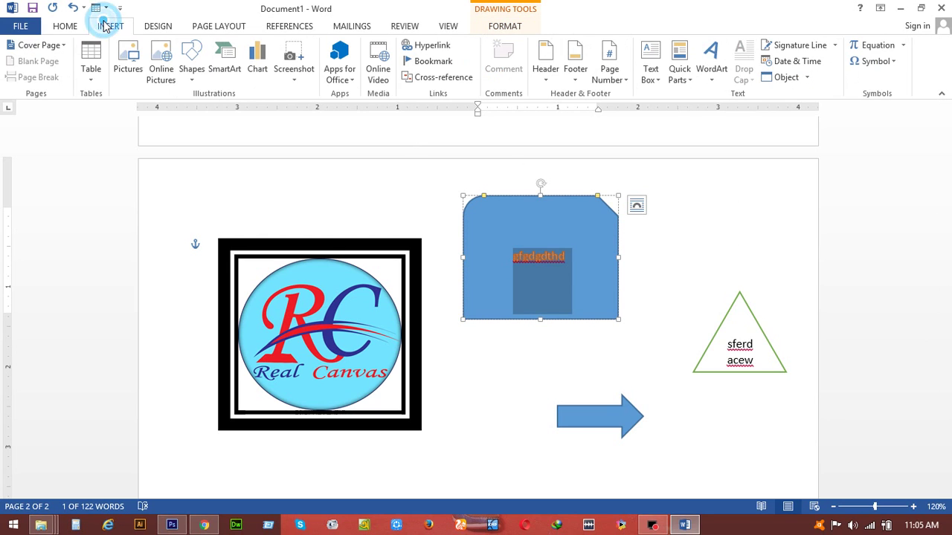
pyautogui.click(227, 69)
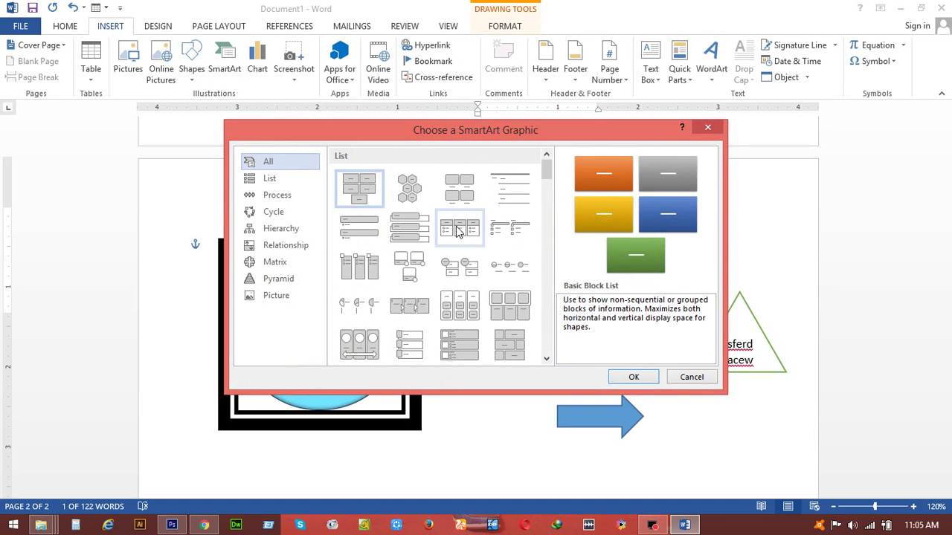
pyautogui.click(460, 228)
pyautogui.scroll(-5, 461, 229)
pyautogui.scroll(-3, 461, 229)
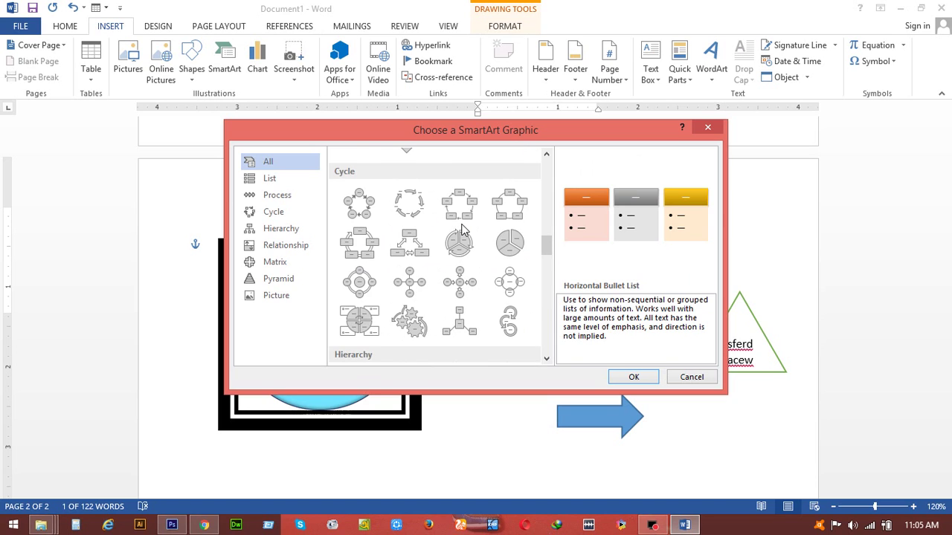
pyautogui.scroll(-3, 461, 229)
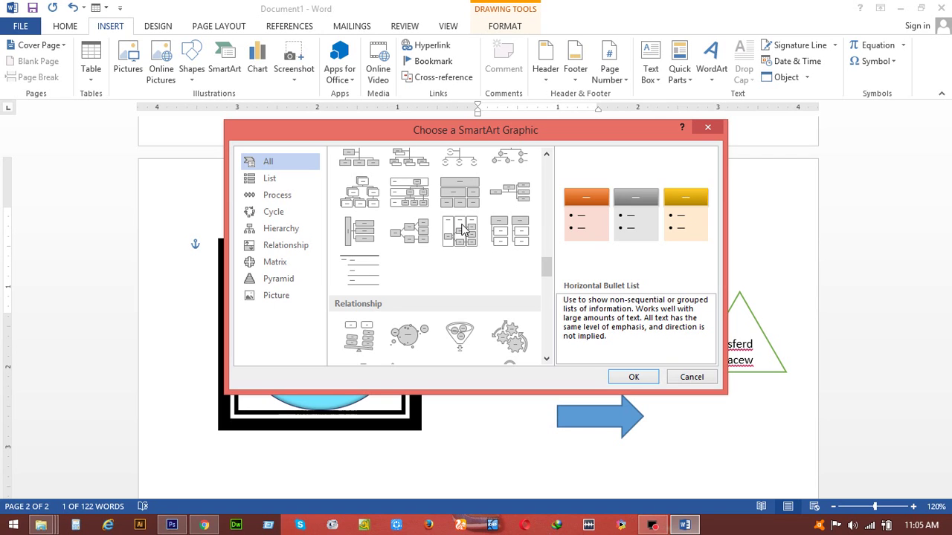
pyautogui.scroll(-3, 463, 229)
pyautogui.scroll(-3, 461, 229)
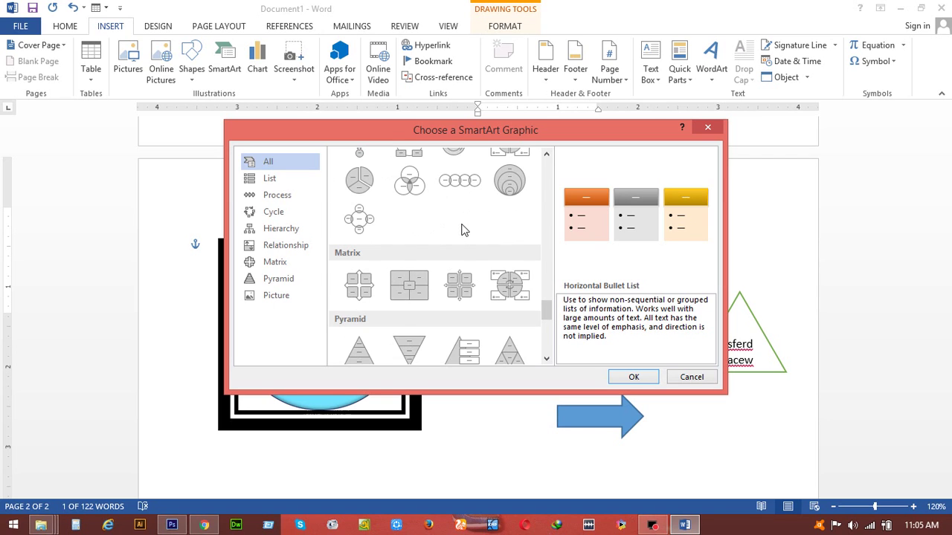
pyautogui.scroll(-3, 461, 229)
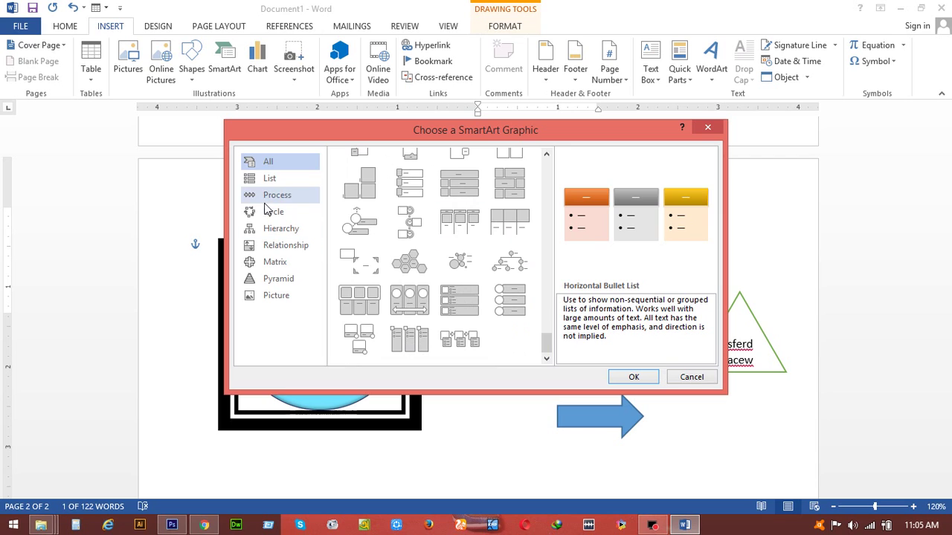
# Insert the Titled Picture Blocks SmartArt graphic from the Picture category into the blue snipped rectangle.
pyautogui.click(267, 178)
pyautogui.click(276, 228)
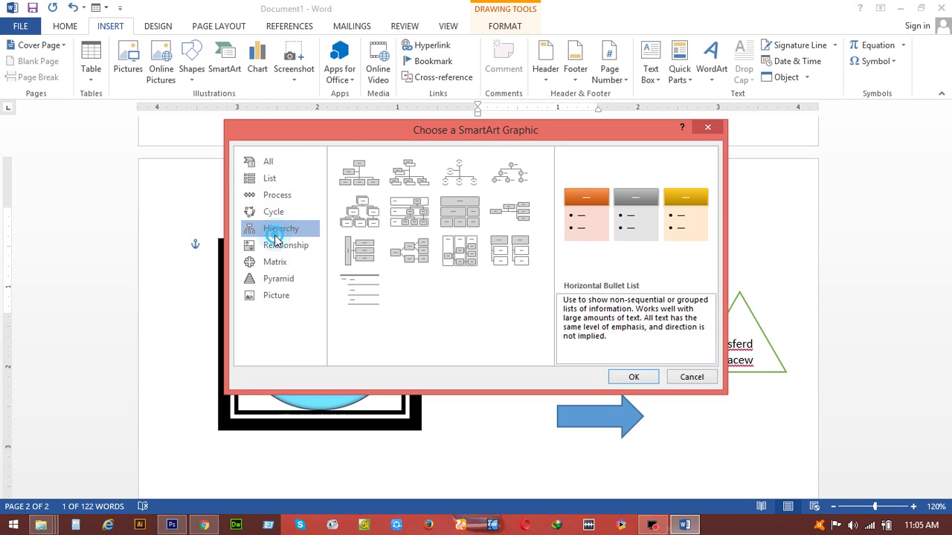
pyautogui.click(262, 265)
pyautogui.click(262, 293)
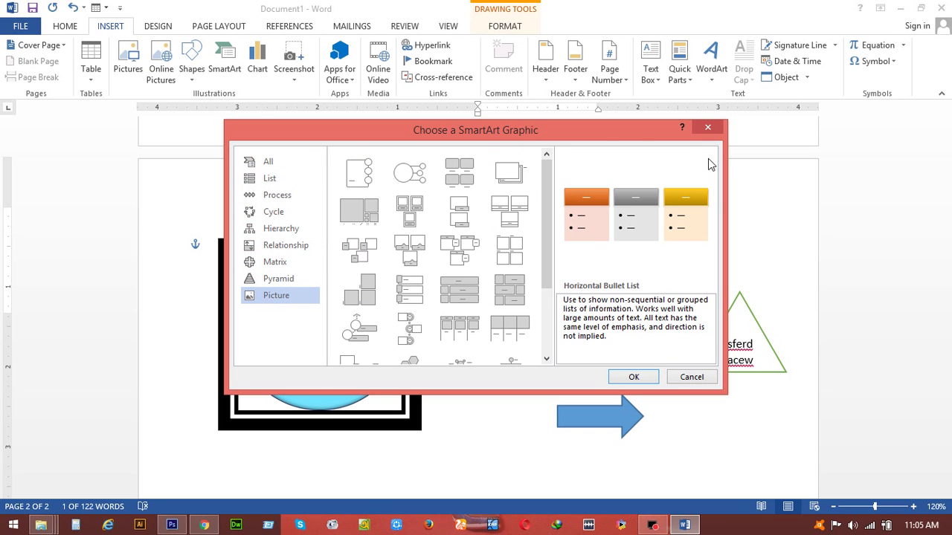
pyautogui.click(456, 258)
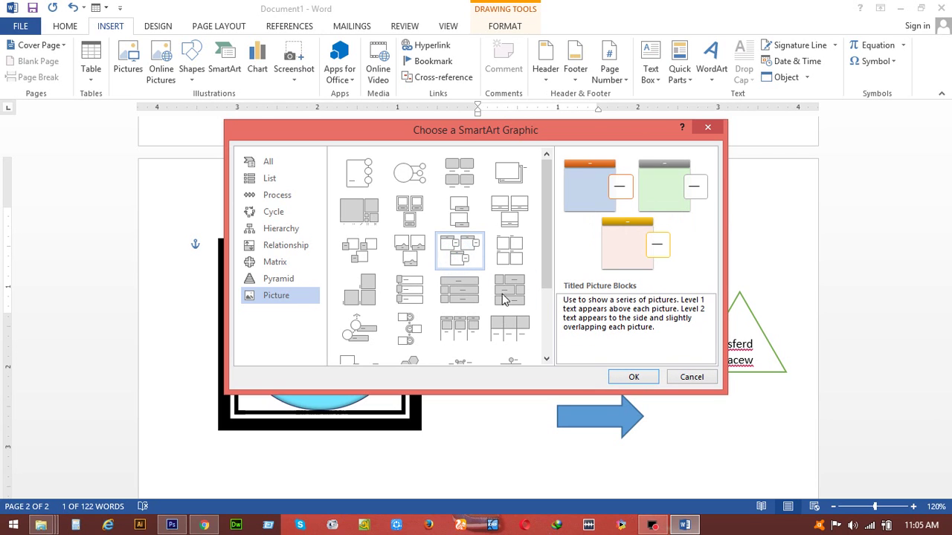
pyautogui.click(629, 383)
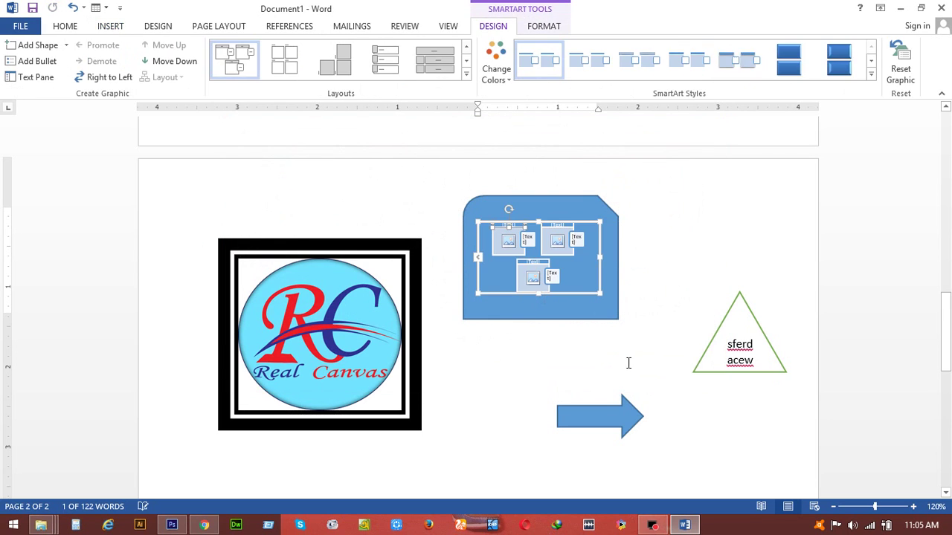
# Move the SmartArt's upper-right picture placeholder down beside the lowest one, and try adding a picture to the first placeholder.
pyautogui.moveTo(550, 241); pyautogui.dragTo(570, 281)
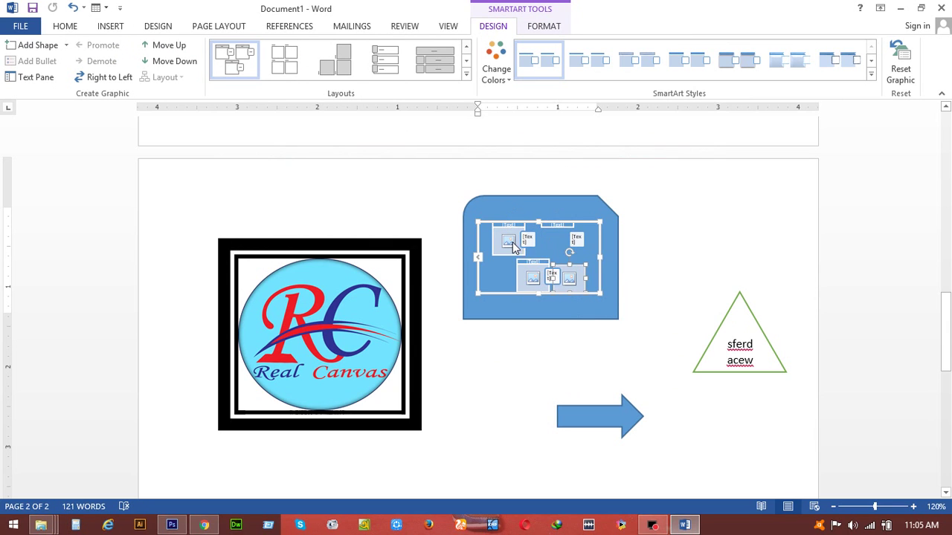
pyautogui.click(511, 244)
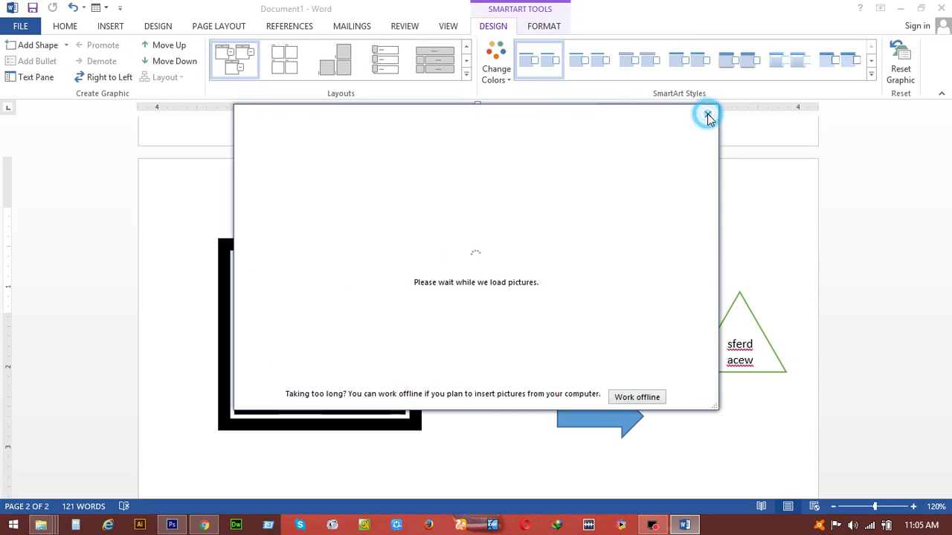
pyautogui.click(708, 114)
pyautogui.click(707, 241)
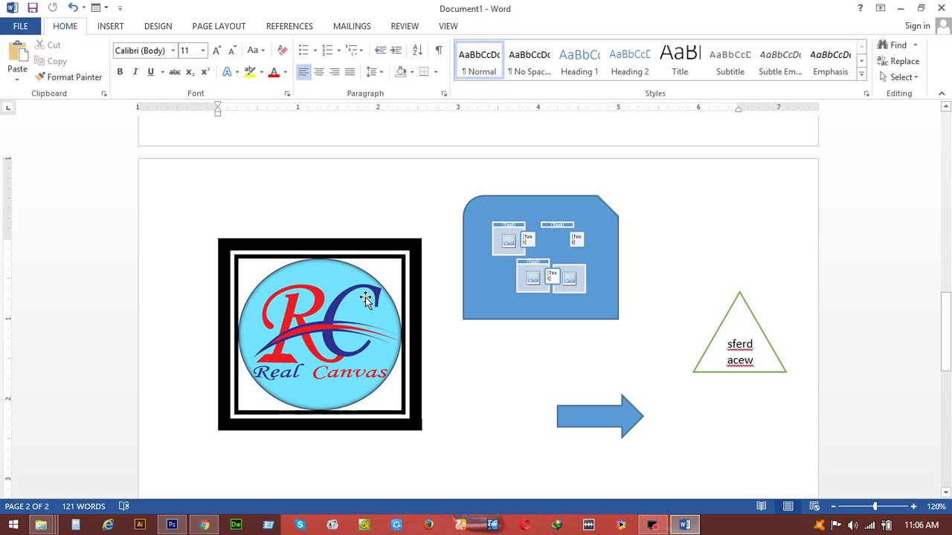
# Insert a 3-D Stacked Column chart with its default data below the framed logo picture and close its data sheet.
pyautogui.click(113, 26)
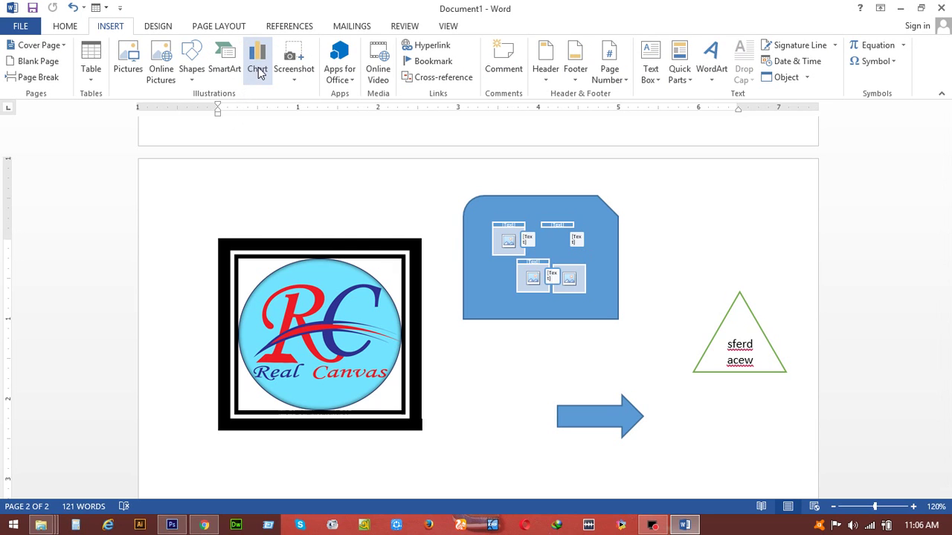
pyautogui.click(258, 68)
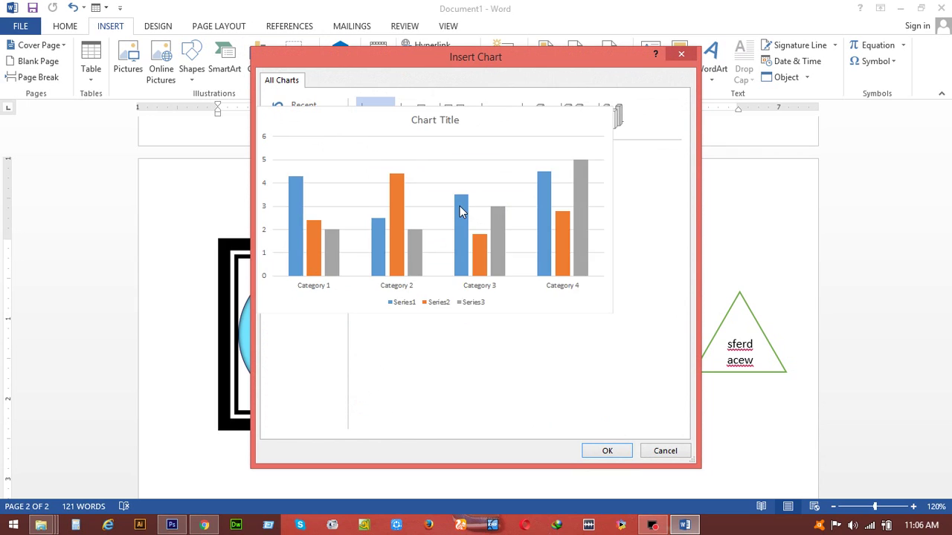
pyautogui.click(457, 121)
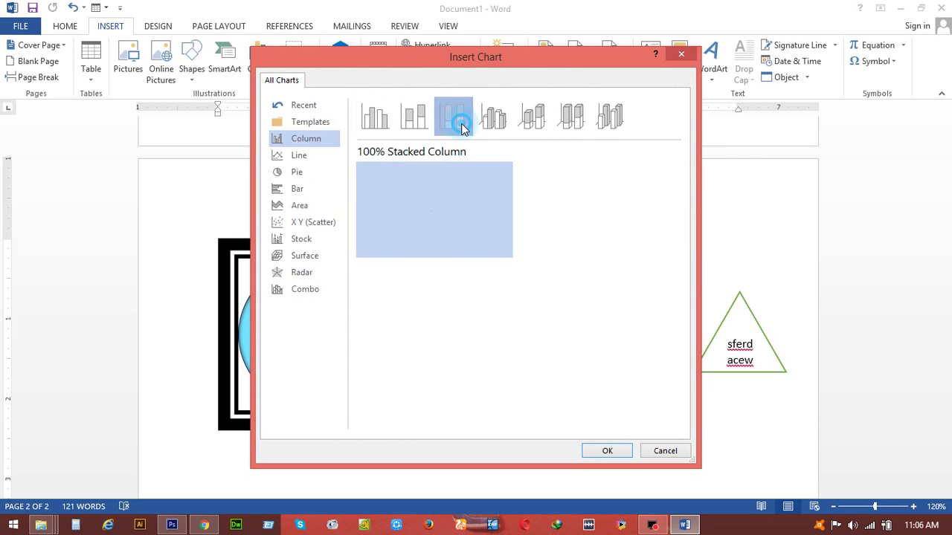
pyautogui.click(538, 122)
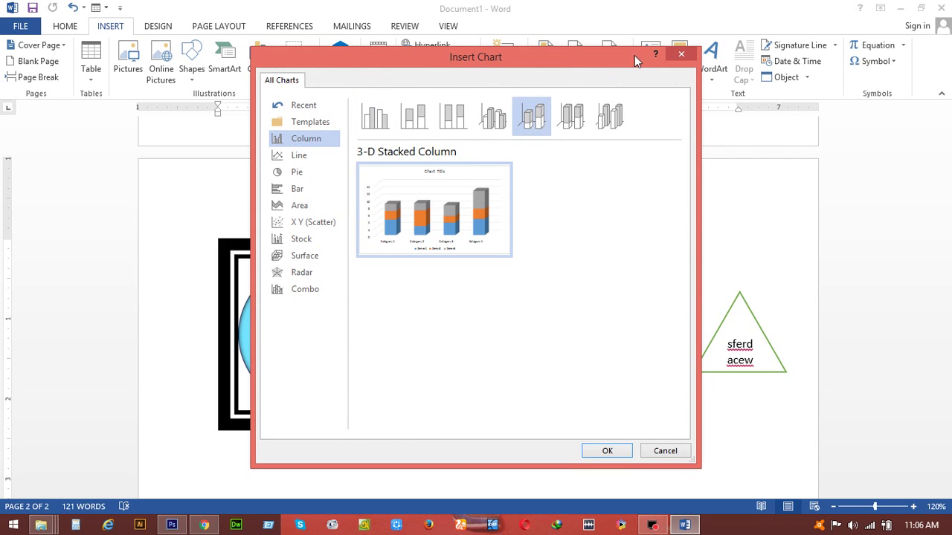
pyautogui.click(611, 451)
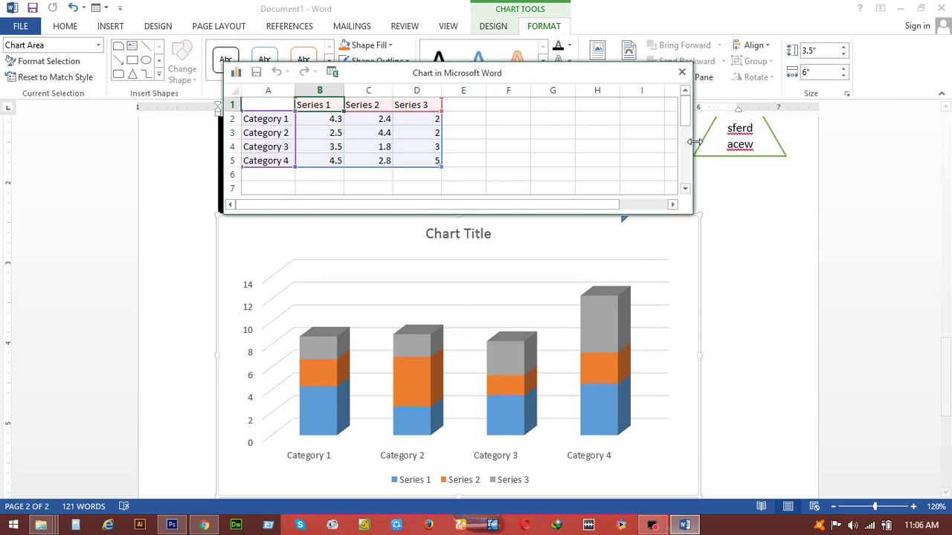
pyautogui.click(683, 73)
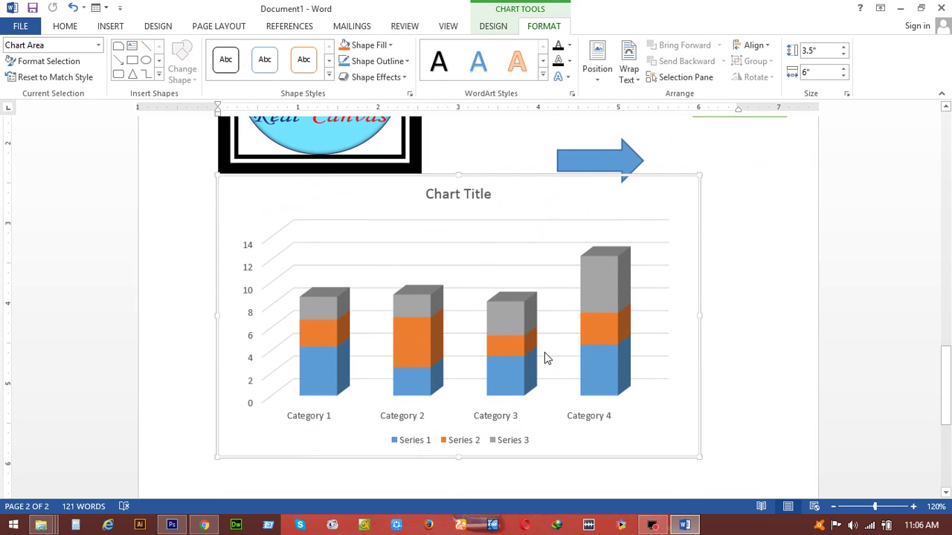
# View the full symbol list without inserting a symbol, and display the available WordArt styles.
pyautogui.scroll(3, 544, 358)
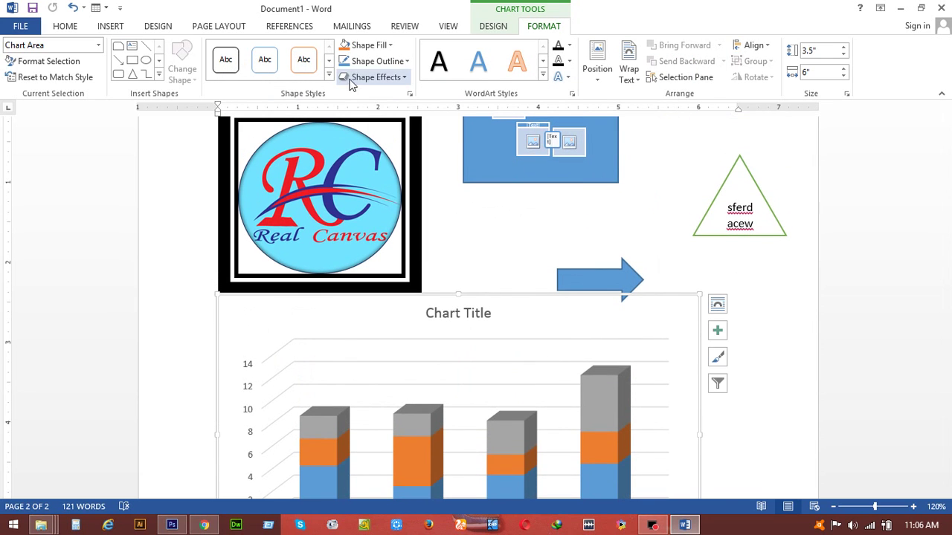
pyautogui.click(110, 26)
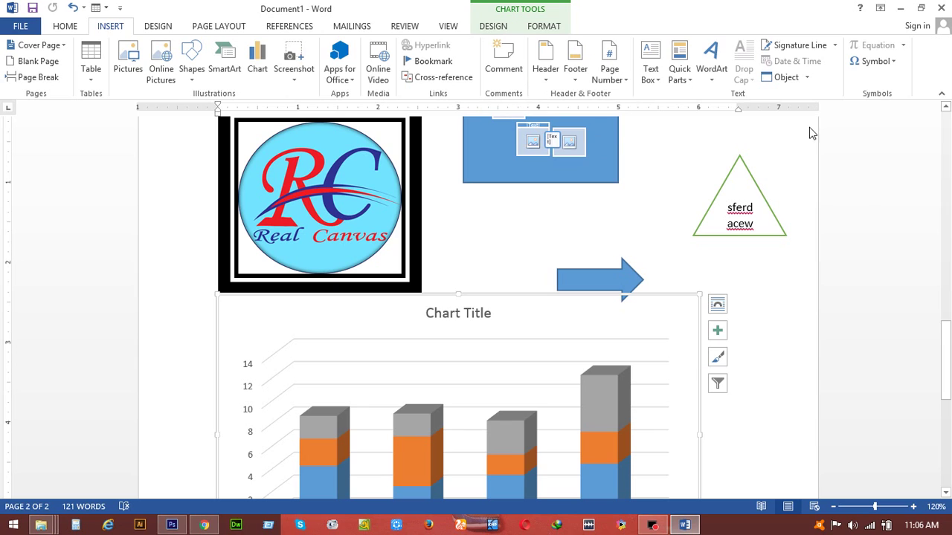
pyautogui.click(873, 62)
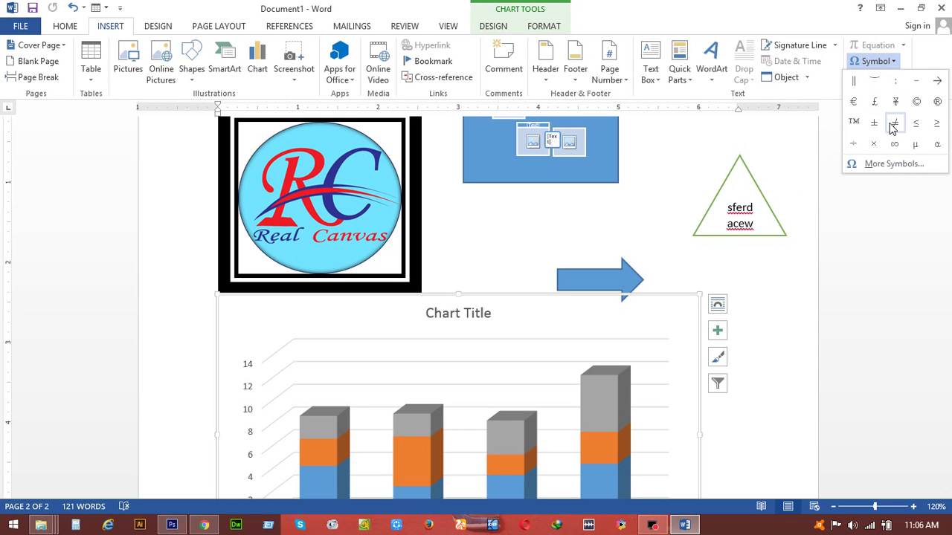
pyautogui.click(888, 164)
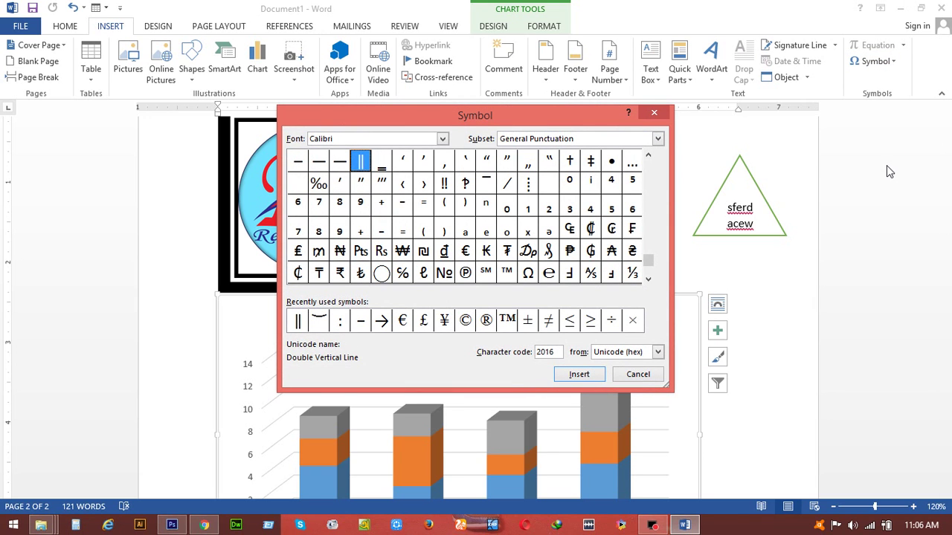
pyautogui.click(658, 111)
pyautogui.click(710, 56)
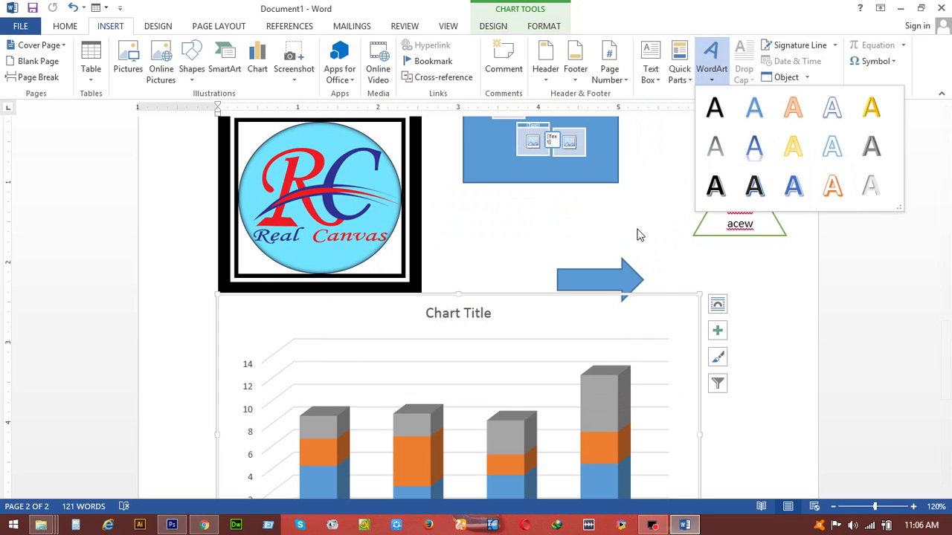